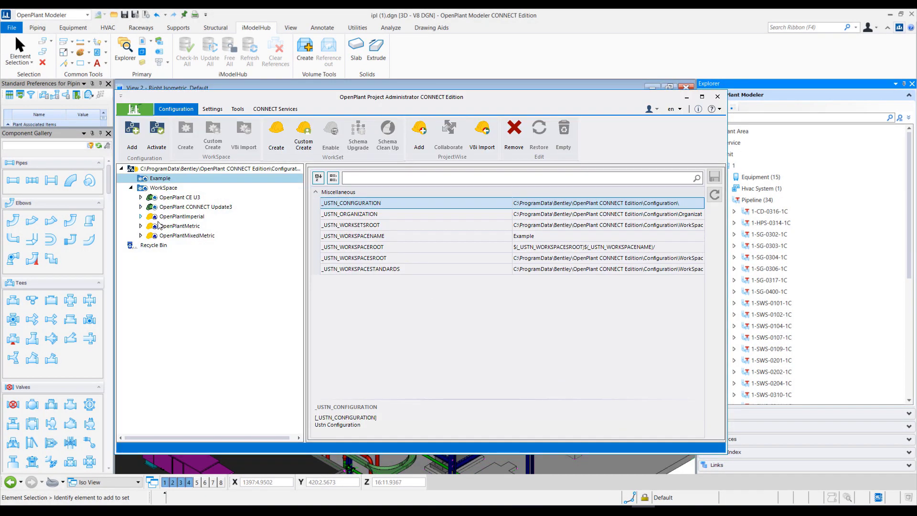
- Select the OpenPlantImperial workset under WorkSpace to display its configuration settings
{"action": "left_click", "coordinate": [190, 218]}
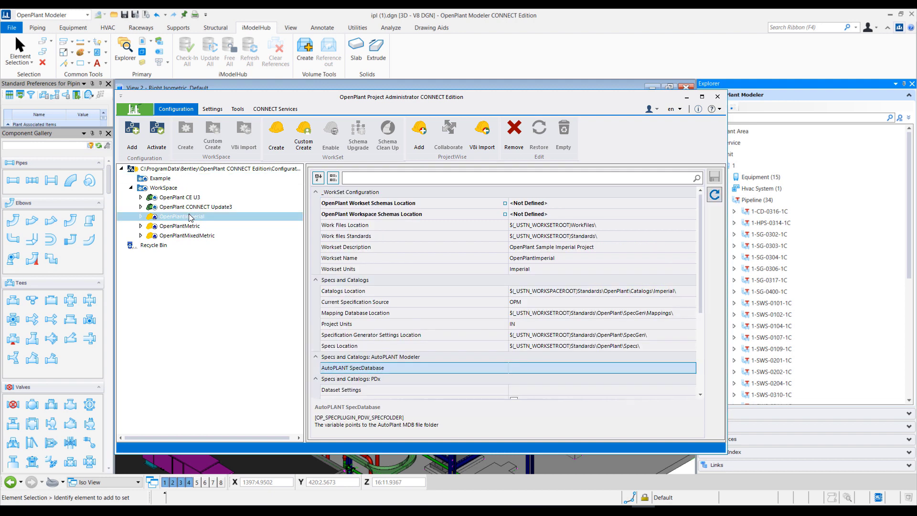
- Launch the Specification Generator from the Tools tab for OpenPlantImperial's OpenPlant Modeler package
{"action": "left_click", "coordinate": [141, 217]}
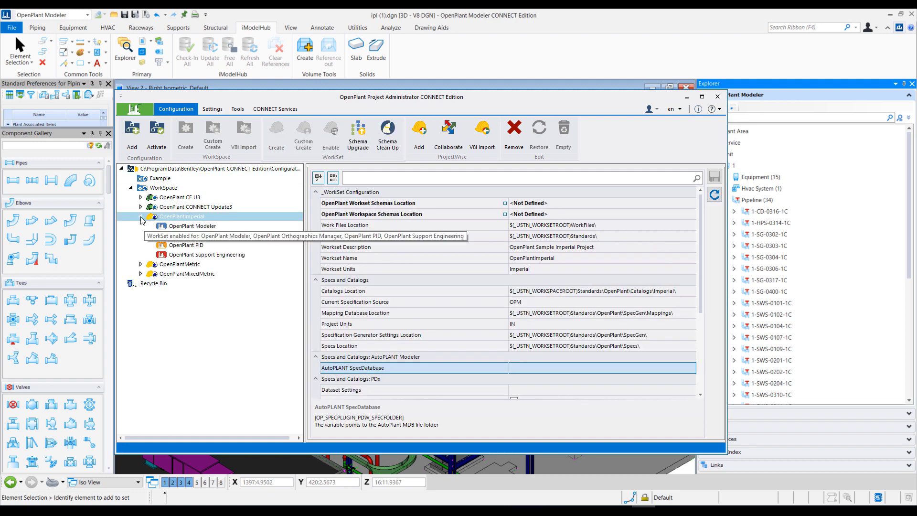
{"action": "left_click", "coordinate": [196, 227]}
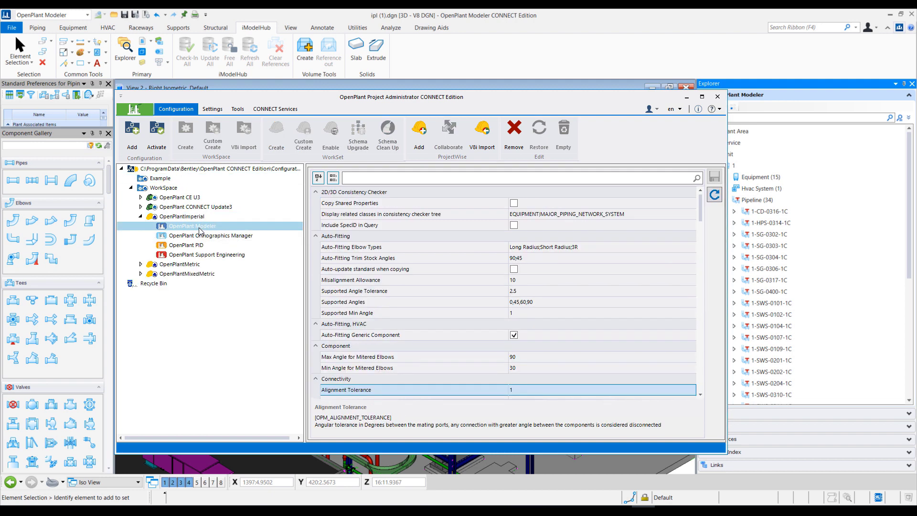
{"action": "left_click", "coordinate": [239, 109]}
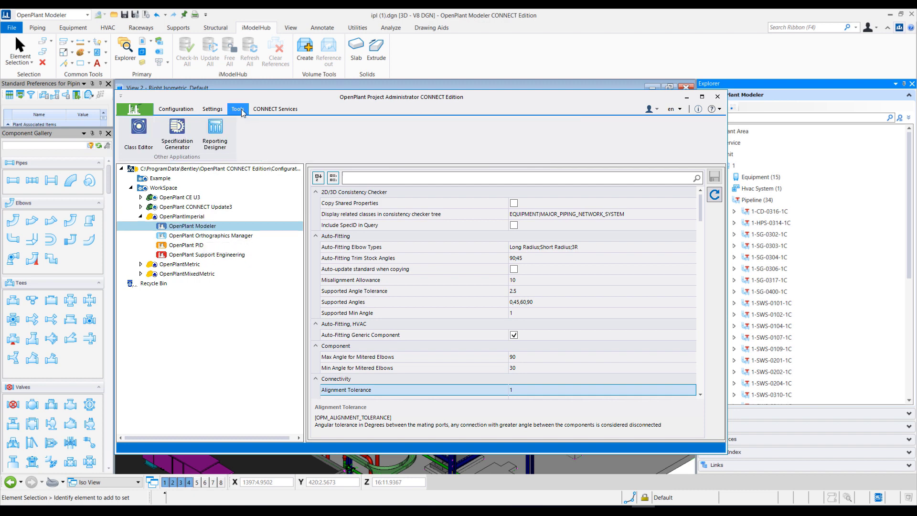
{"action": "left_click", "coordinate": [175, 146]}
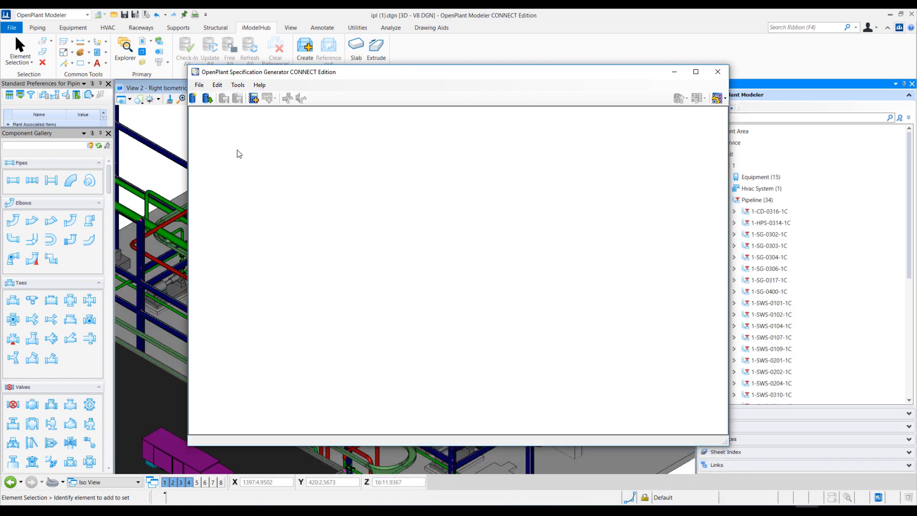
- Switch to the Catalog Editor and open Edit > Excel Import Options for field-mapping settings
{"action": "left_click", "coordinate": [200, 85]}
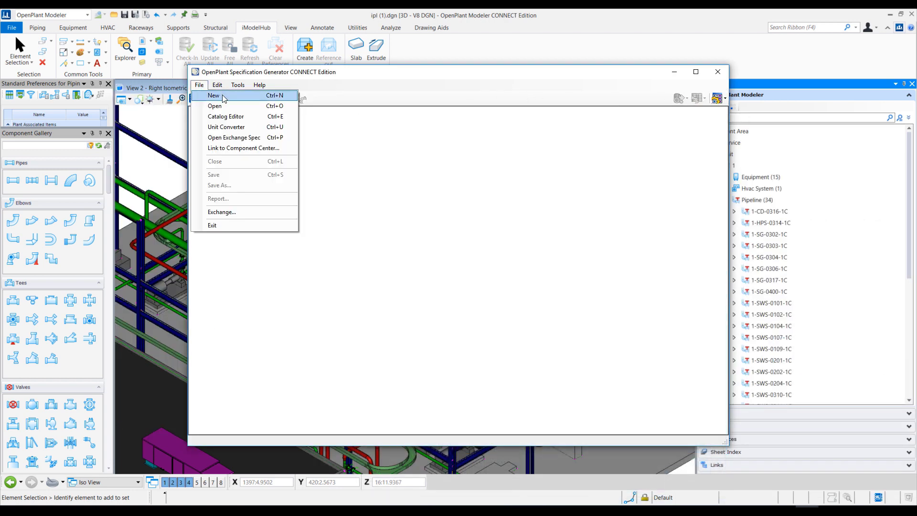
{"action": "left_click", "coordinate": [222, 117]}
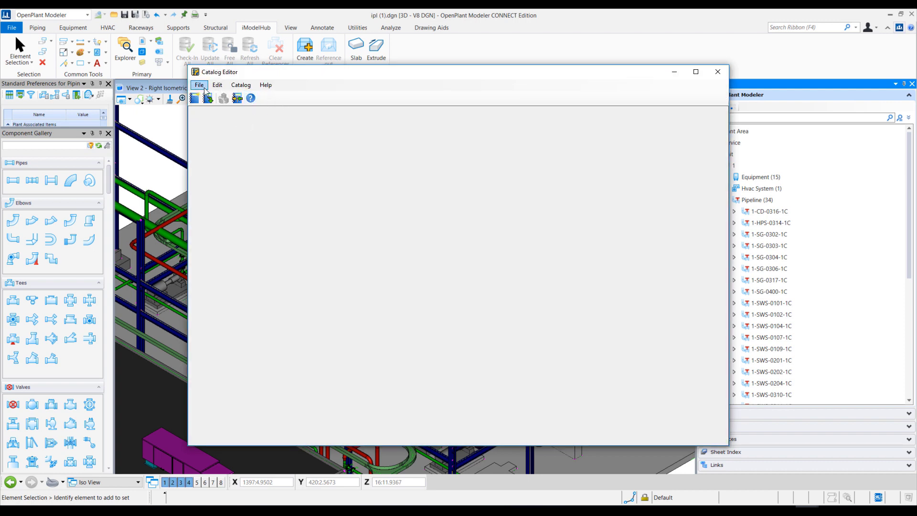
{"action": "left_click", "coordinate": [240, 86]}
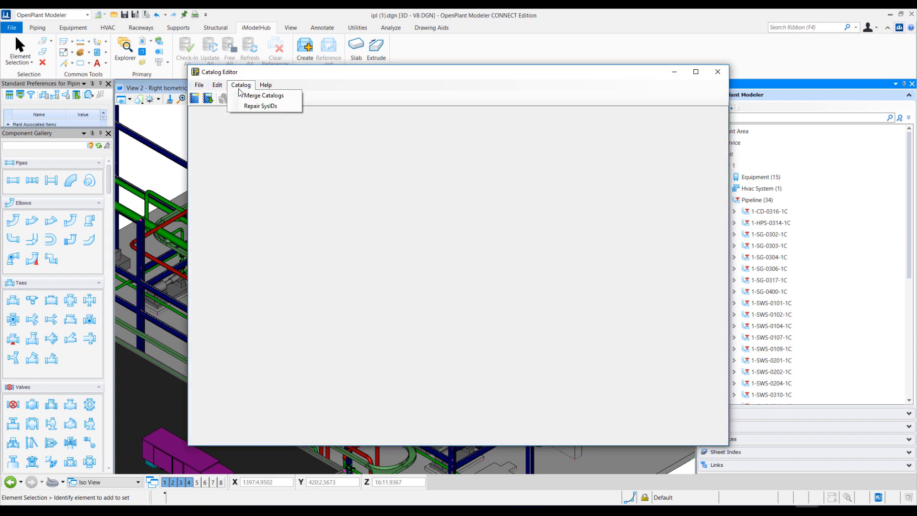
{"action": "mouse_move", "coordinate": [221, 91]}
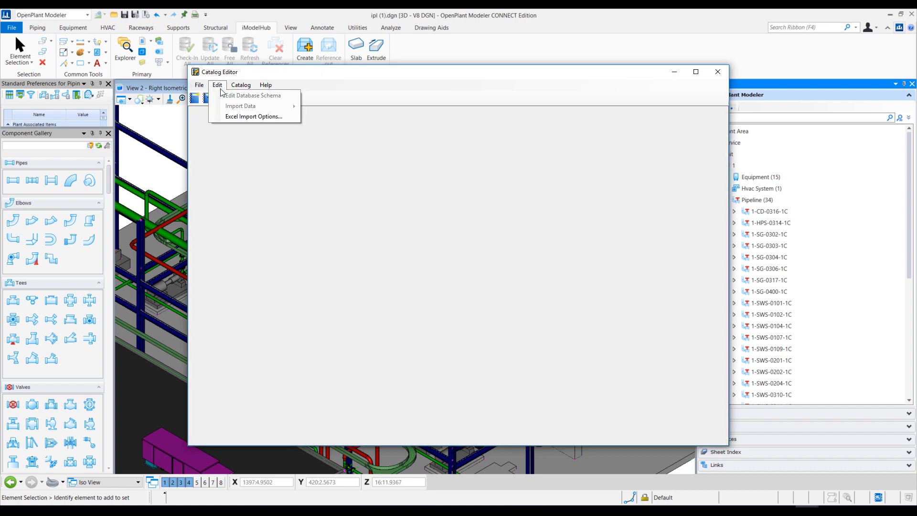
{"action": "left_click", "coordinate": [241, 116]}
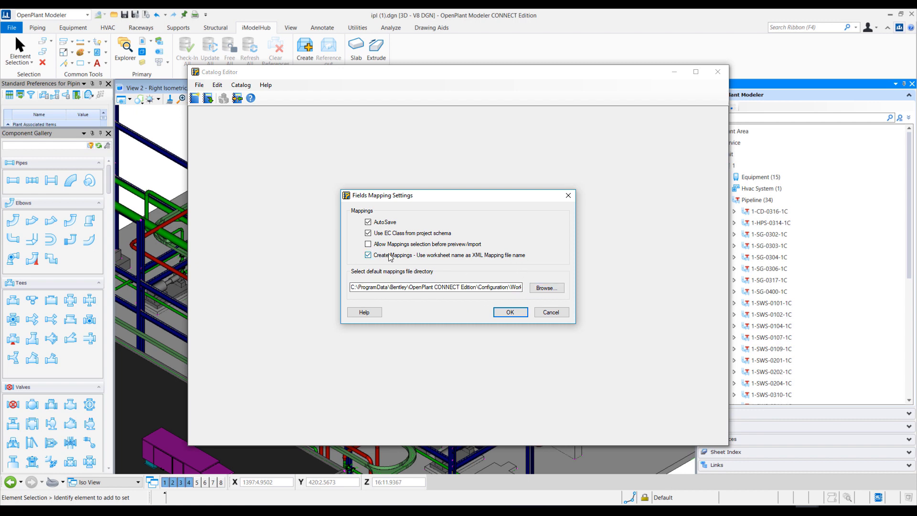
- Accept the field-mapping settings and create a new catalog saved as TestCatalog.mdb
{"action": "left_click", "coordinate": [510, 312]}
{"action": "left_click", "coordinate": [199, 85]}
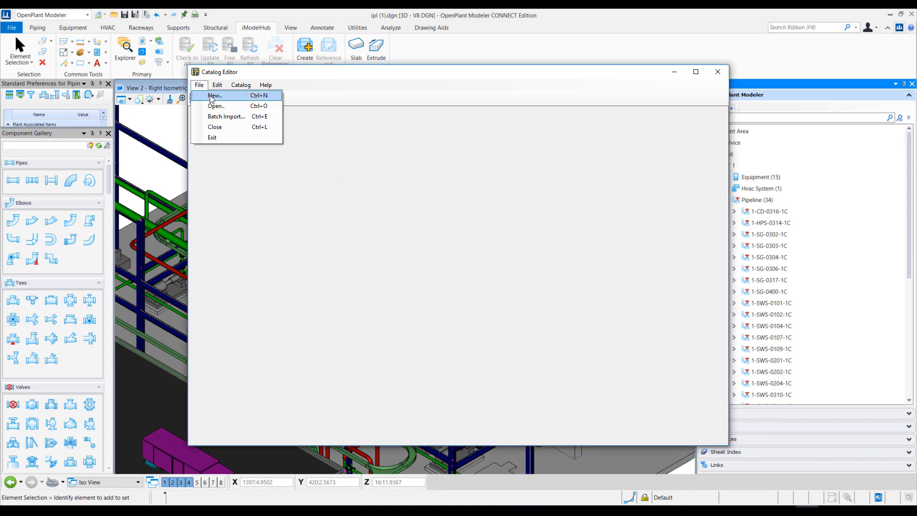
{"action": "left_click", "coordinate": [214, 95]}
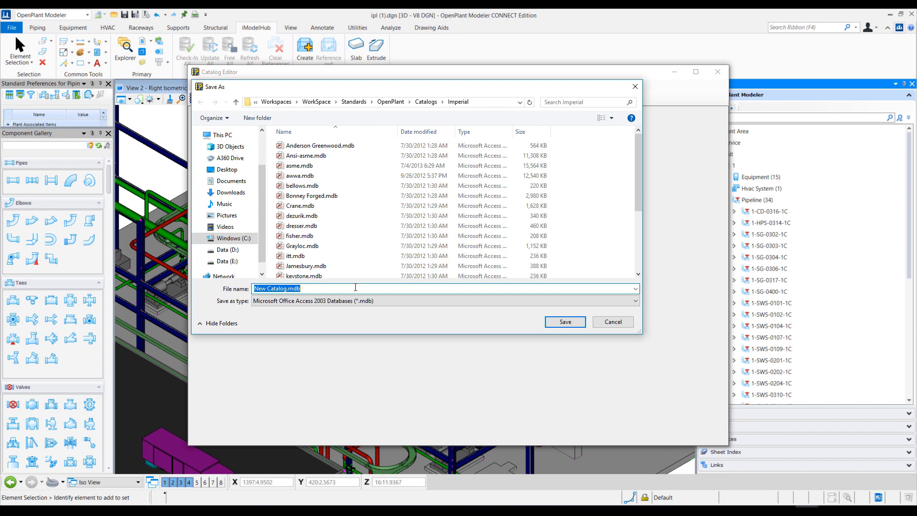
{"action": "type", "text": "Test"}
{"action": "key", "text": "Return"}
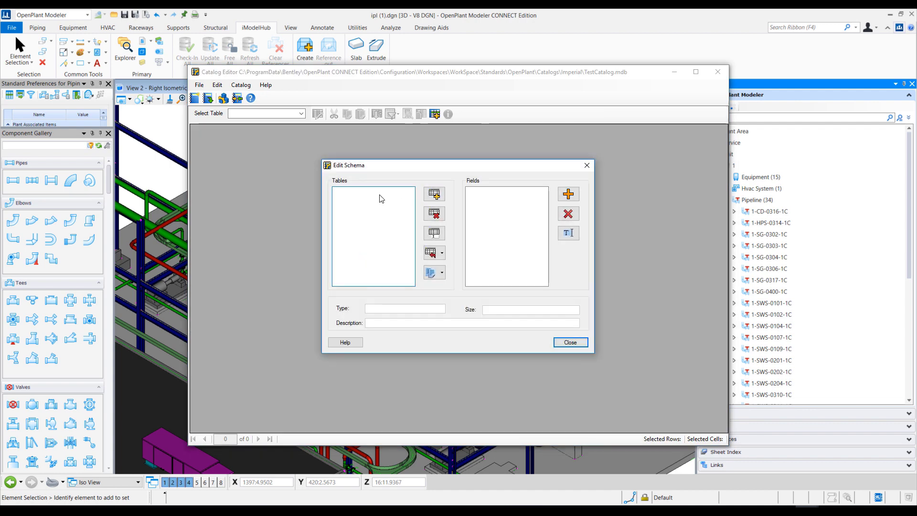
{"action": "left_click", "coordinate": [441, 253]}
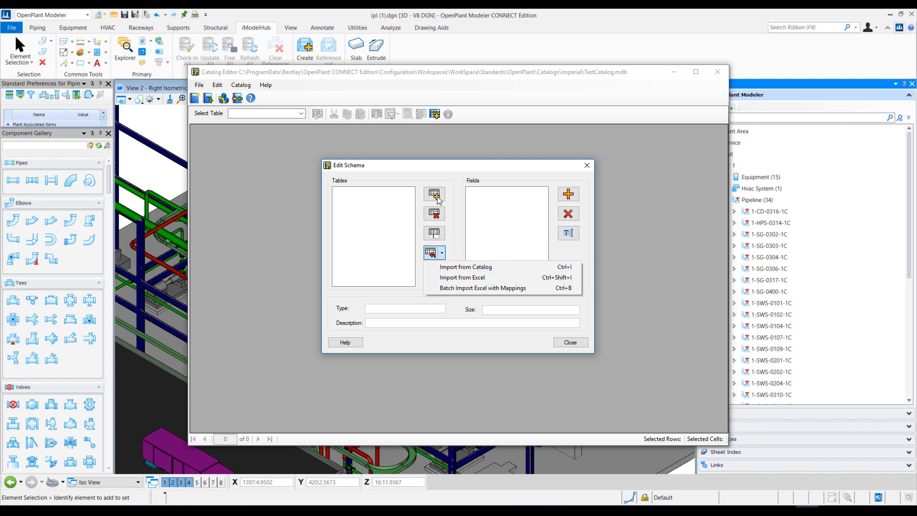
- Add a table named PIPE, chosen from the standard table names, to the schema
{"action": "left_click", "coordinate": [490, 281]}
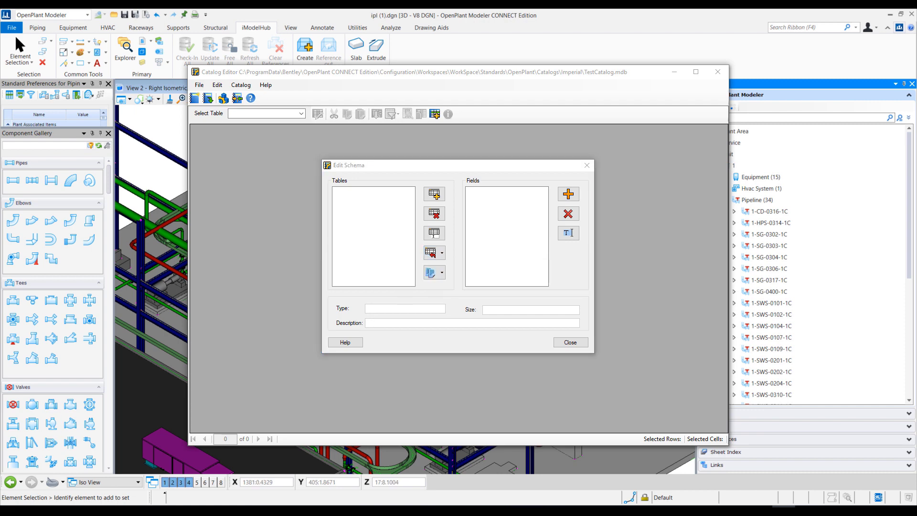
{"action": "left_click", "coordinate": [438, 201]}
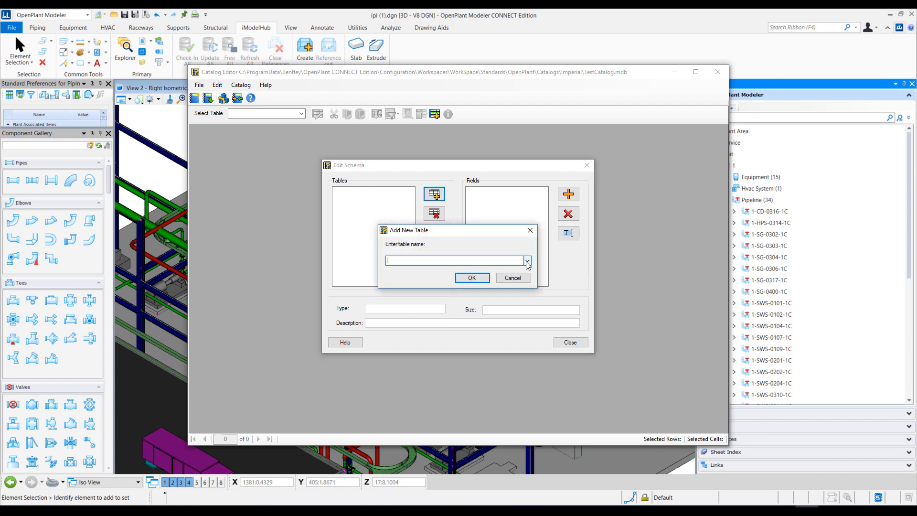
{"action": "left_click", "coordinate": [526, 260]}
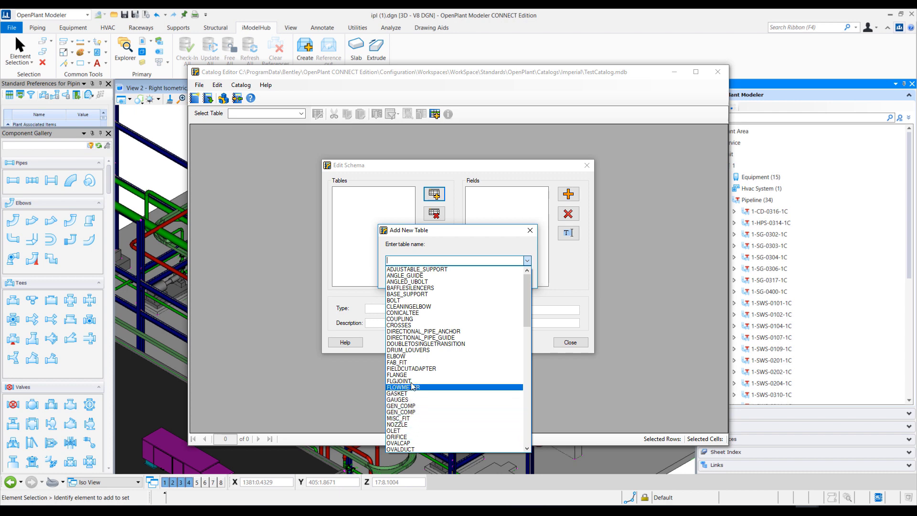
{"action": "scroll", "coordinate": [424, 400], "scroll_direction": "down", "scroll_amount": 2}
{"action": "scroll", "coordinate": [424, 400], "scroll_direction": "down", "scroll_amount": 3}
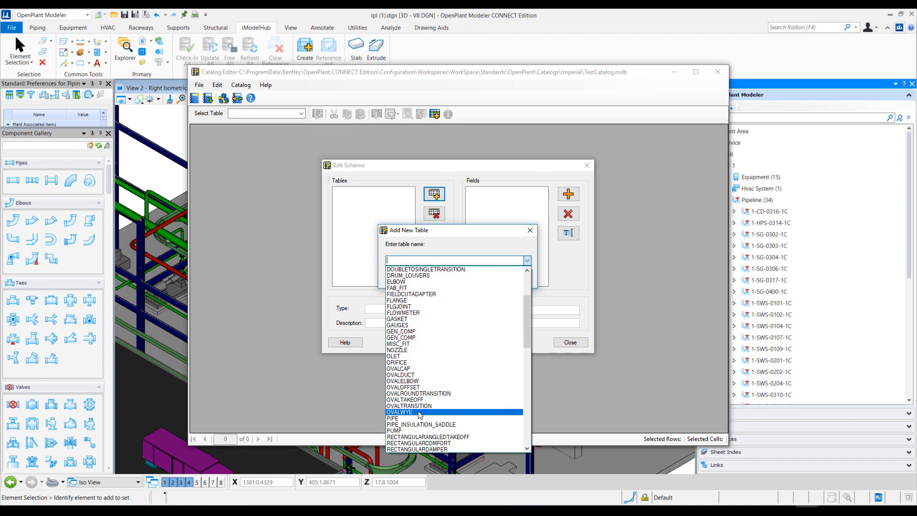
{"action": "left_click", "coordinate": [412, 420]}
{"action": "left_click", "coordinate": [471, 279]}
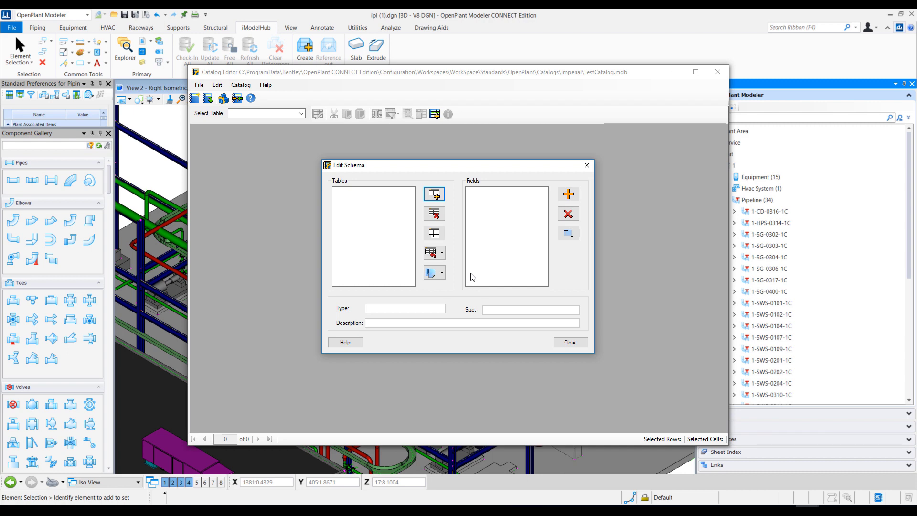
- Add ELBOW and TEE tables from the standard names, then show the PIPE table's fields
{"action": "left_click", "coordinate": [433, 195]}
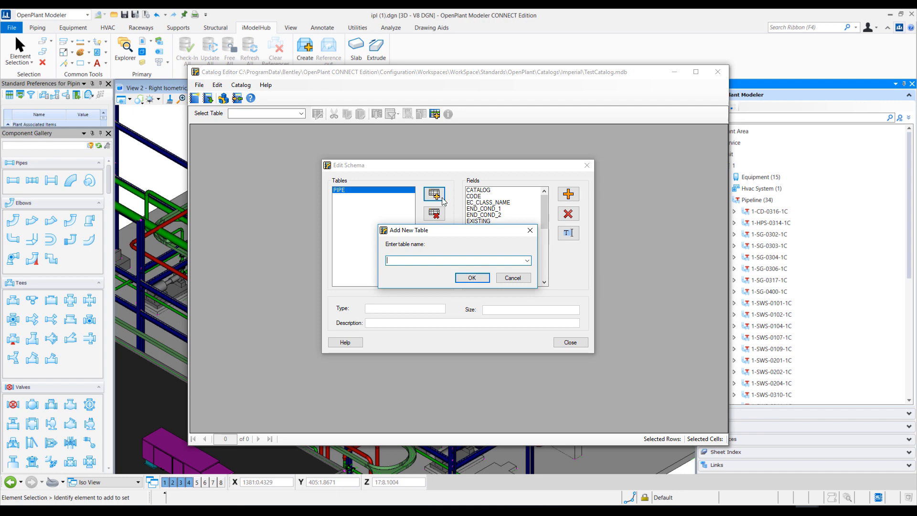
{"action": "left_click", "coordinate": [527, 261]}
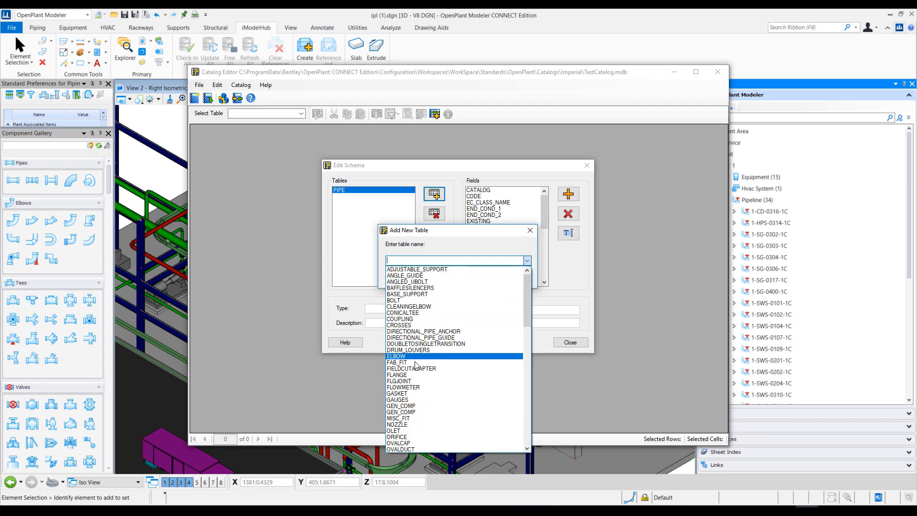
{"action": "left_click", "coordinate": [404, 356]}
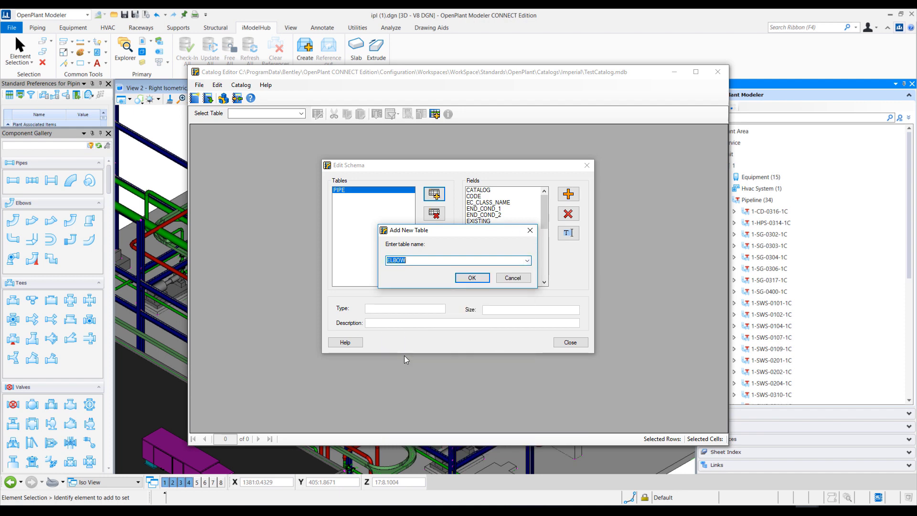
{"action": "left_click", "coordinate": [472, 278]}
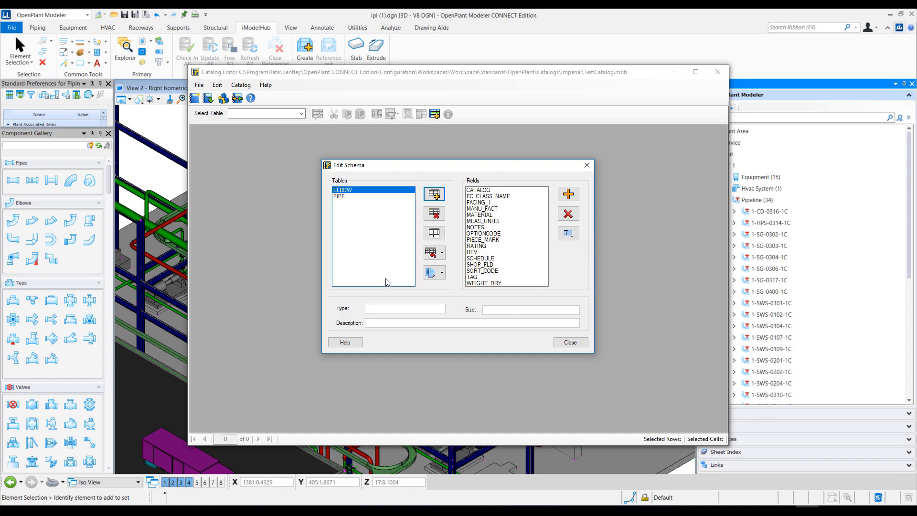
{"action": "left_click", "coordinate": [436, 196]}
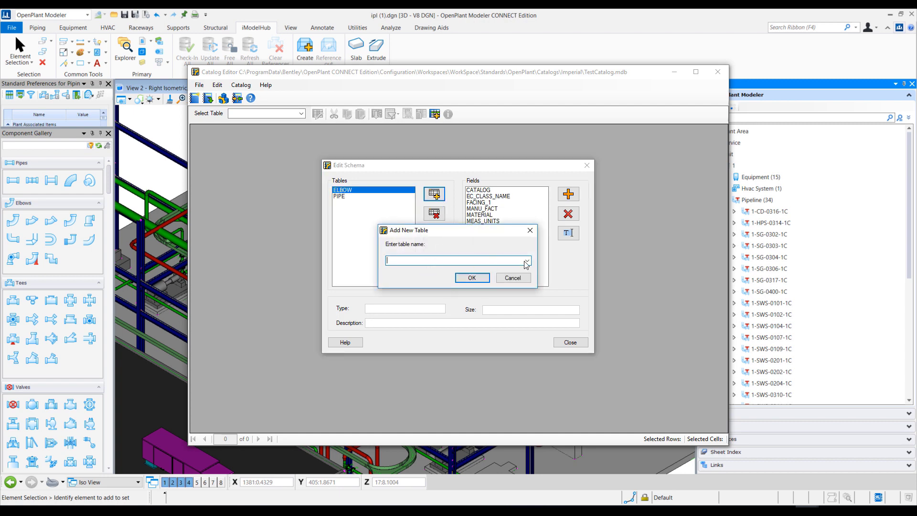
{"action": "left_click", "coordinate": [527, 261]}
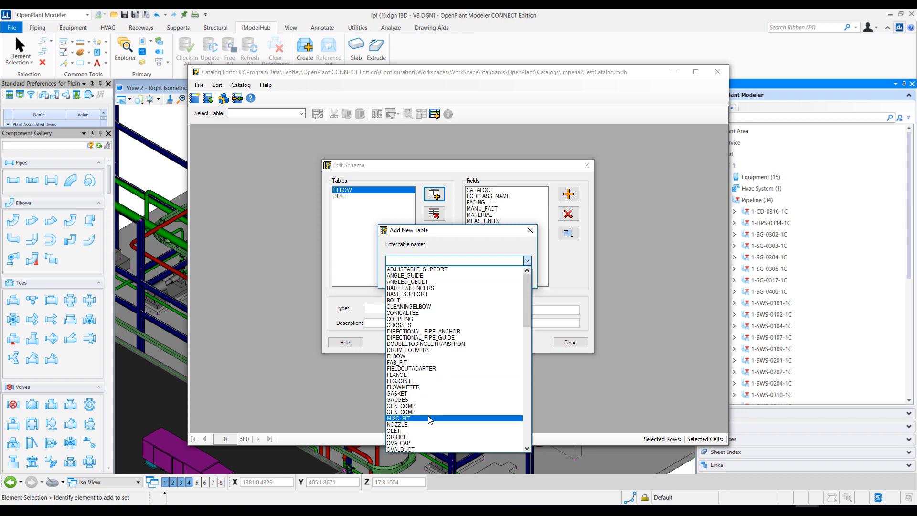
{"action": "scroll", "coordinate": [430, 419], "scroll_direction": "down", "scroll_amount": 8}
{"action": "scroll", "coordinate": [430, 419], "scroll_direction": "down", "scroll_amount": 10}
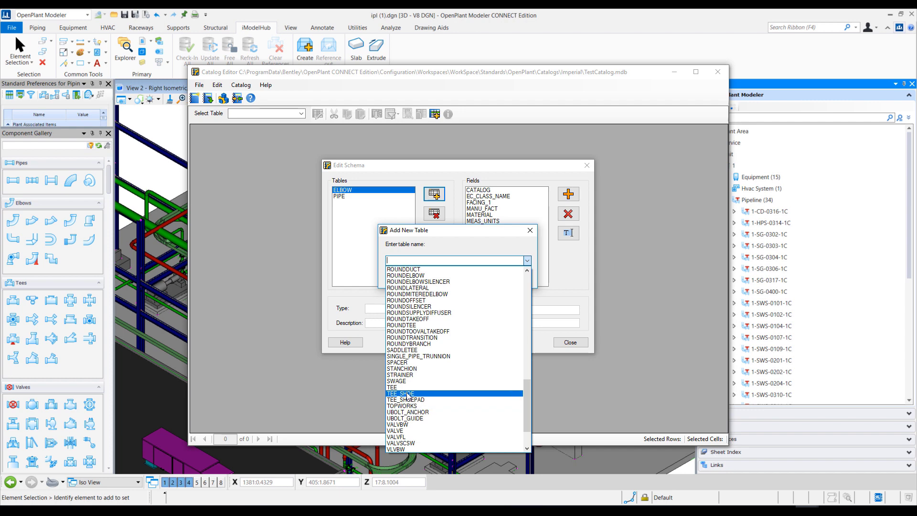
{"action": "left_click", "coordinate": [405, 387]}
{"action": "left_click", "coordinate": [467, 279]}
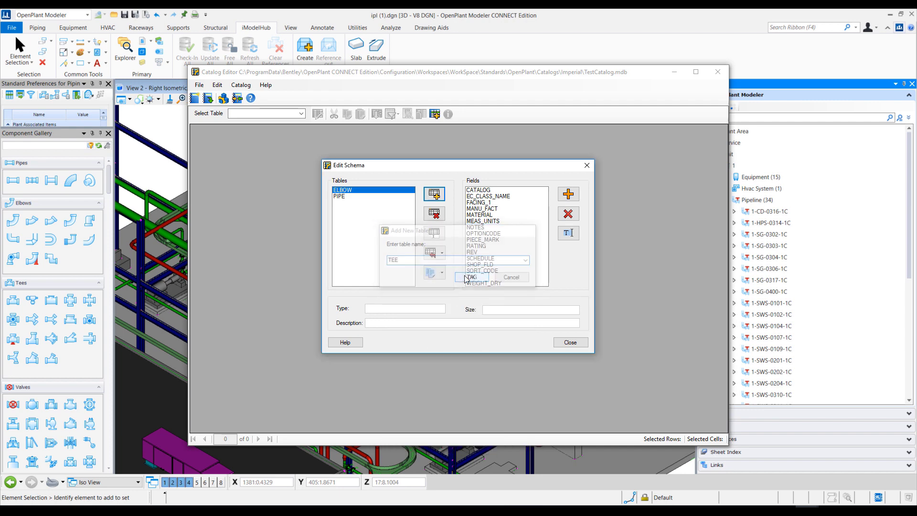
{"action": "left_click", "coordinate": [509, 198]}
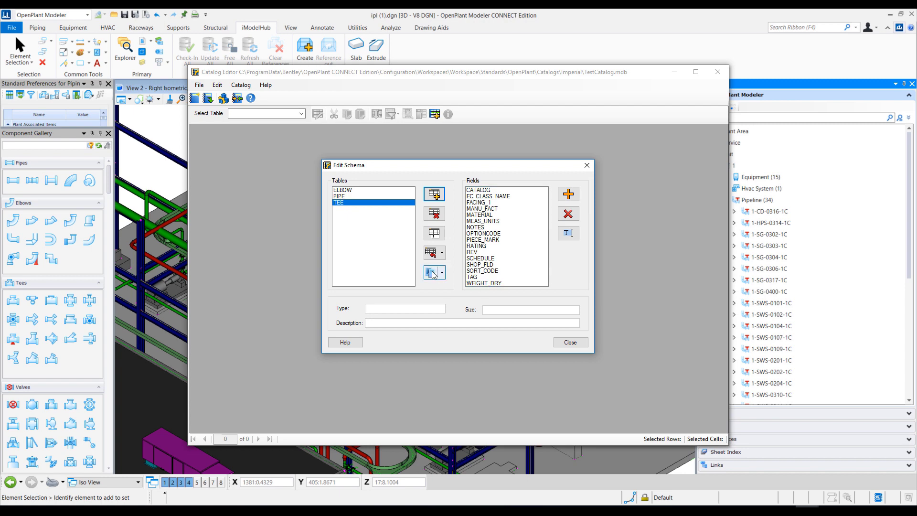
{"action": "left_click", "coordinate": [356, 196]}
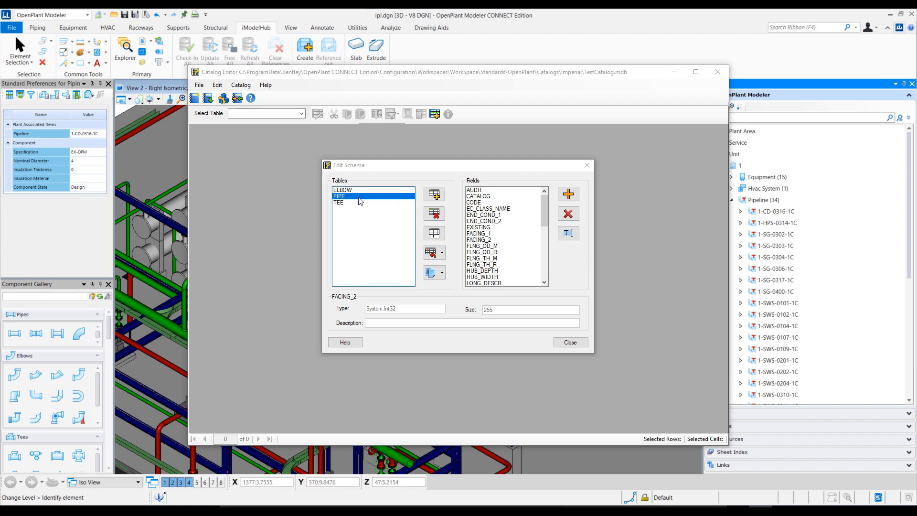
- Choose PIPE.xlsx for Import from Excel and open it in Excel for inspection
{"action": "left_click", "coordinate": [442, 253]}
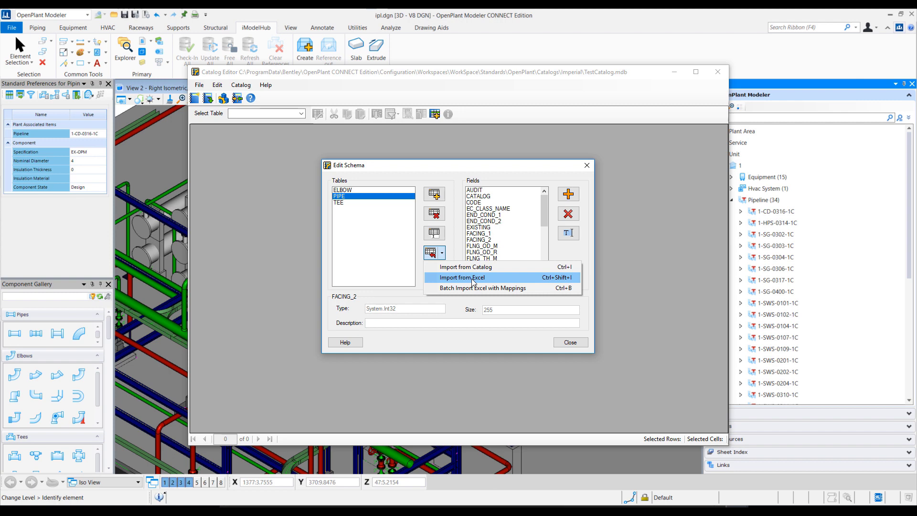
{"action": "left_click", "coordinate": [473, 279]}
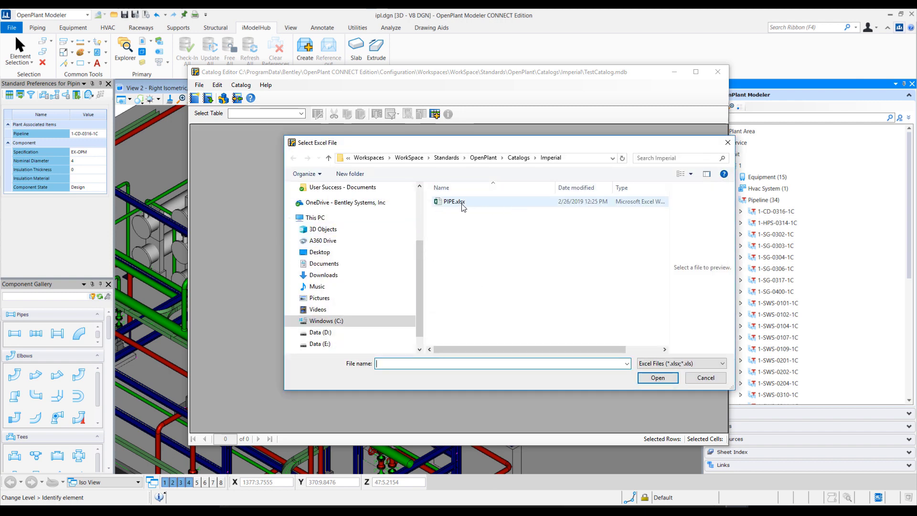
{"action": "left_click", "coordinate": [463, 206]}
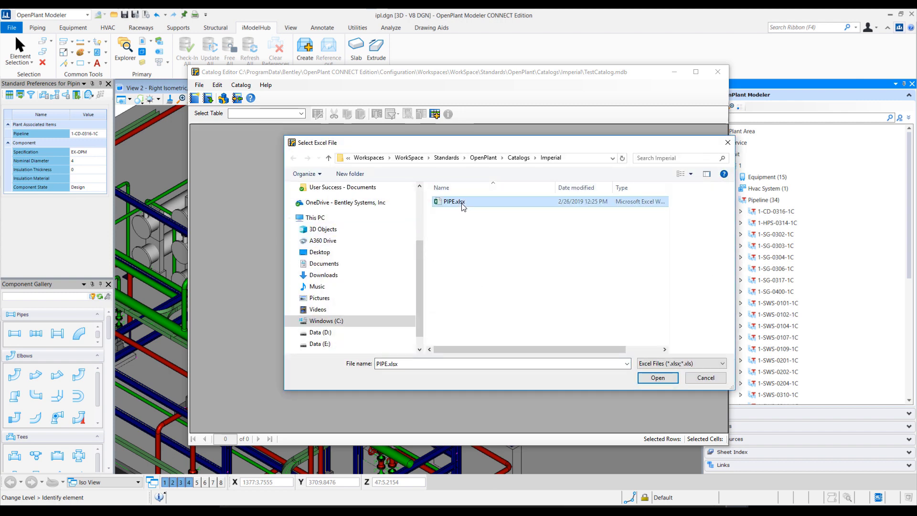
{"action": "double_click", "coordinate": [477, 202]}
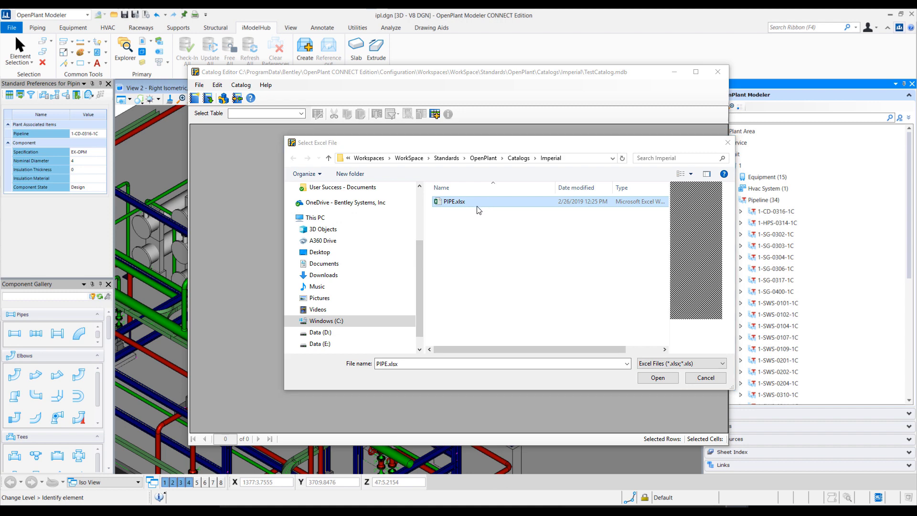
{"action": "right_click", "coordinate": [517, 207]}
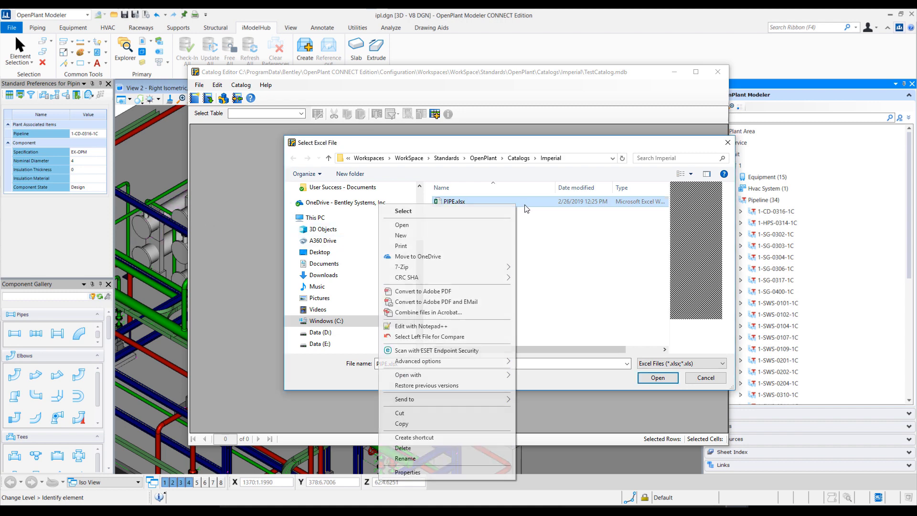
{"action": "left_click", "coordinate": [474, 225]}
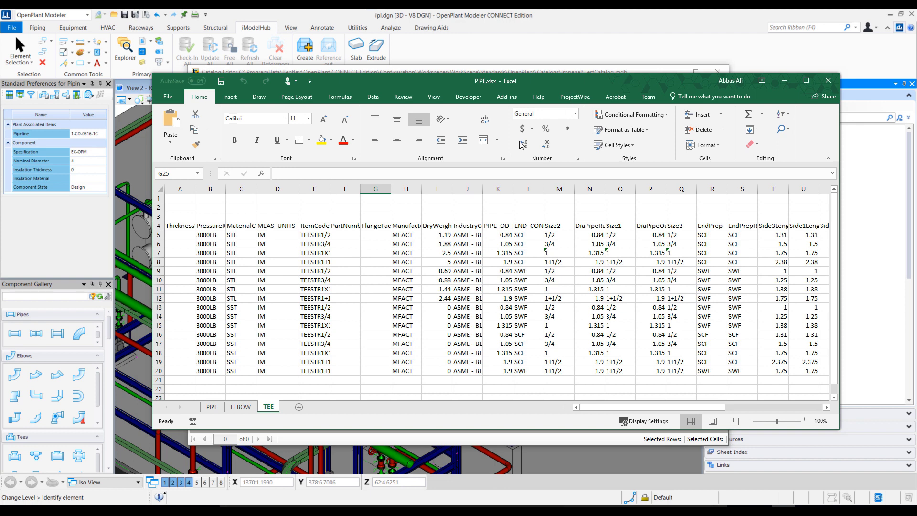
- Maximize Excel and review the PIPE sheet headers, widening column K for DiaPipeOuter
{"action": "left_click", "coordinate": [213, 407]}
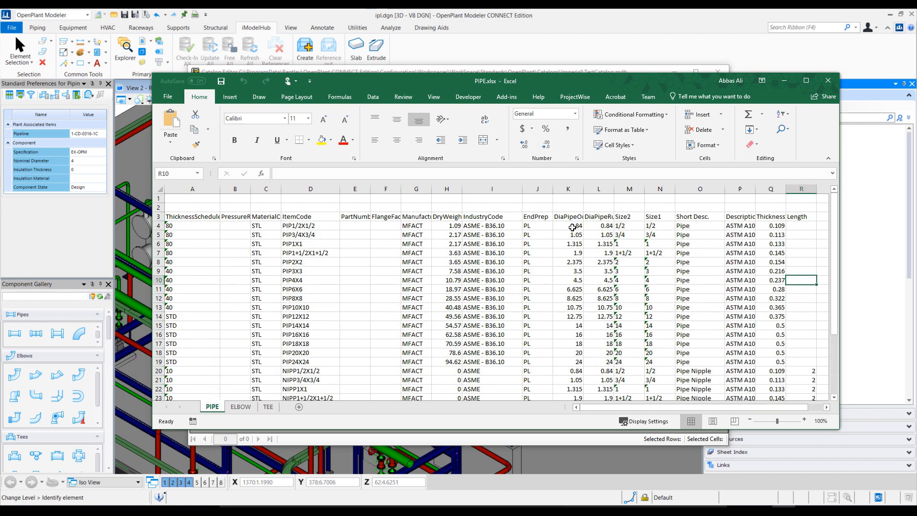
{"action": "left_click", "coordinate": [806, 81]}
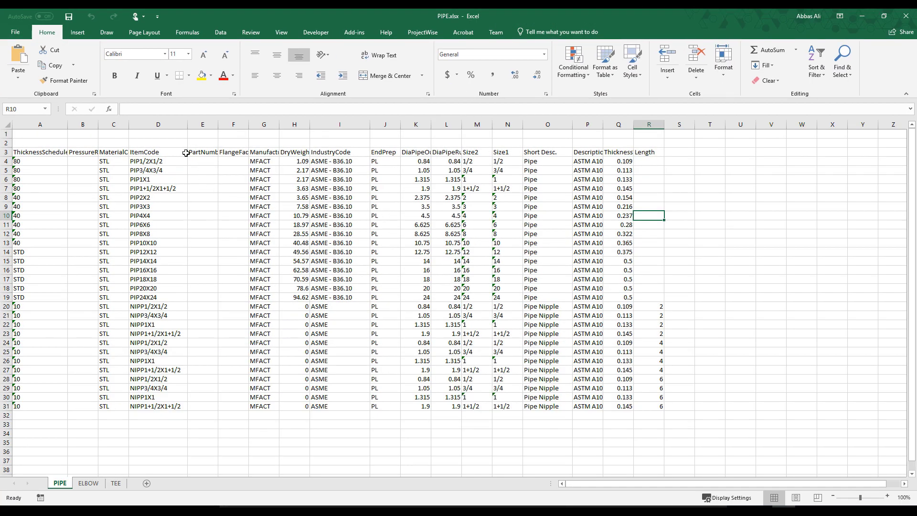
{"action": "left_click", "coordinate": [297, 153]}
{"action": "left_click", "coordinate": [377, 153]}
{"action": "left_click", "coordinate": [415, 153]}
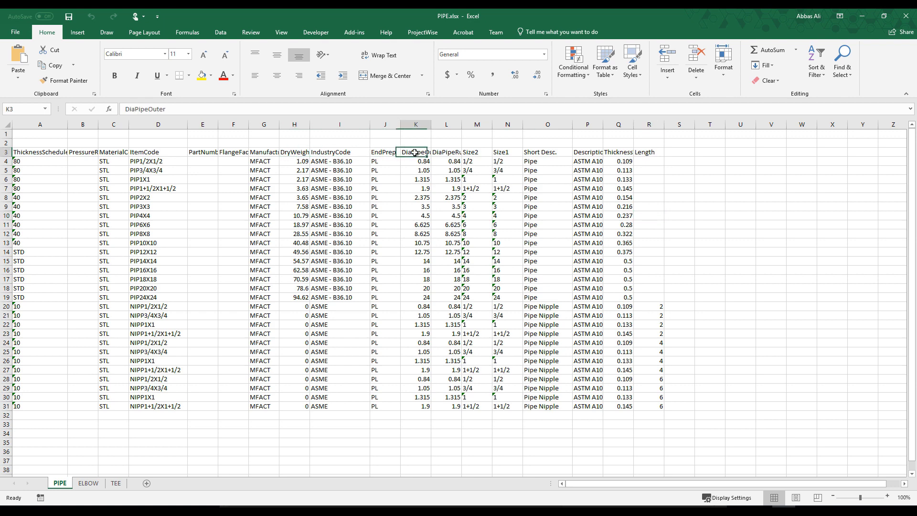
{"action": "left_click_drag", "start_coordinate": [432, 124], "coordinate": [482, 125]}
{"action": "left_click", "coordinate": [463, 153]}
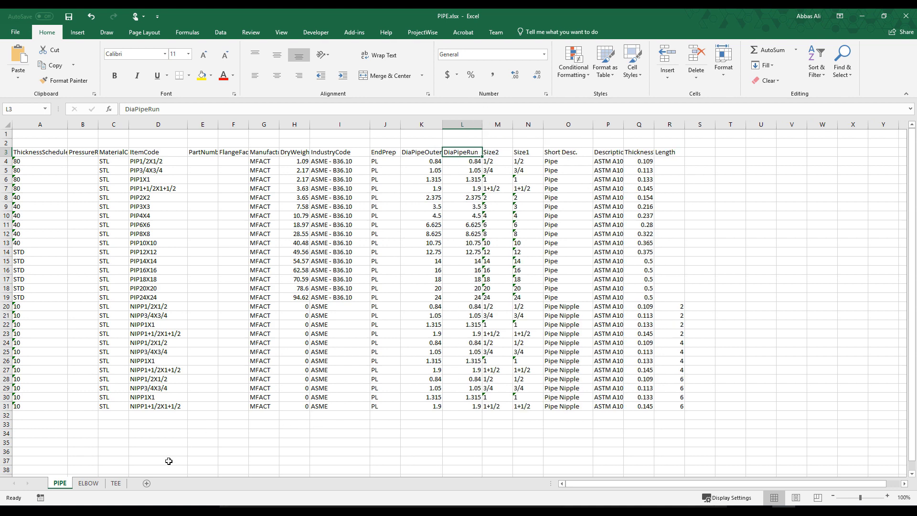
- Review the ELBOW and TEE sheets, checking TEE's empty rows 1 and 2
{"action": "left_click", "coordinate": [90, 483]}
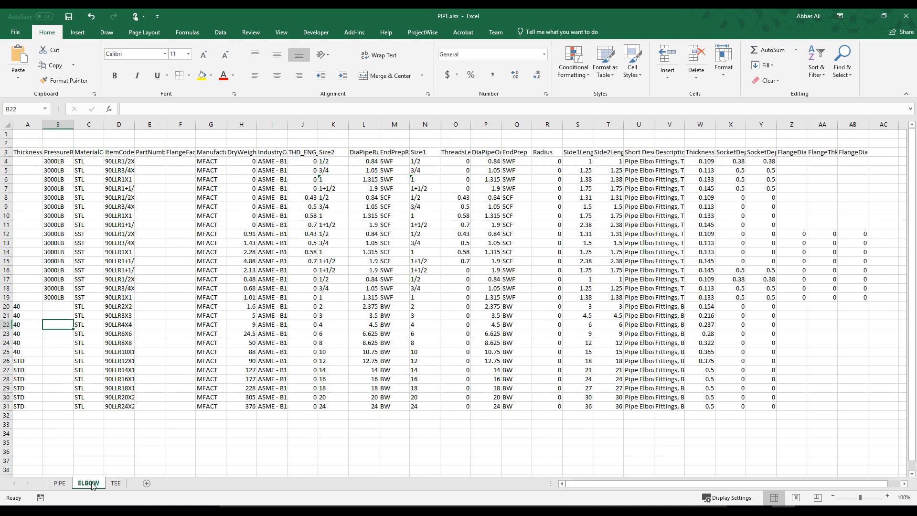
{"action": "left_click", "coordinate": [117, 483]}
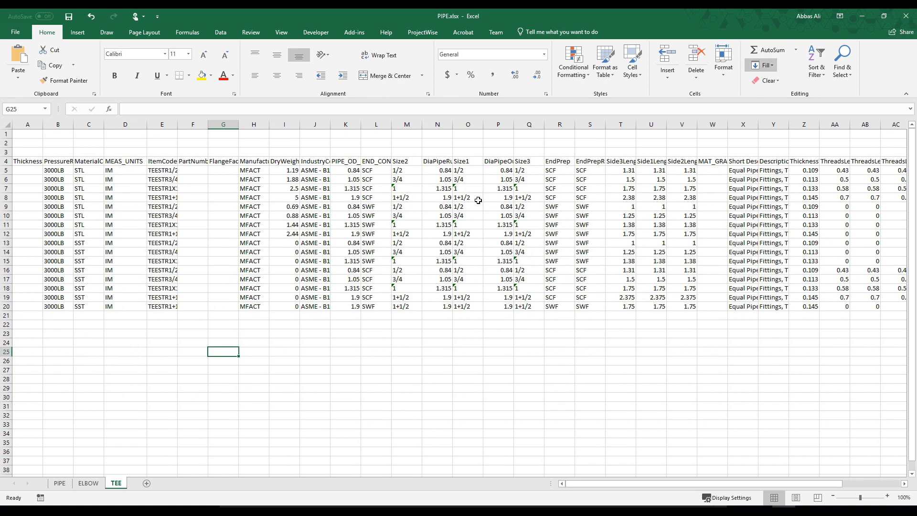
{"action": "left_click", "coordinate": [6, 142]}
{"action": "left_click", "coordinate": [6, 134]}
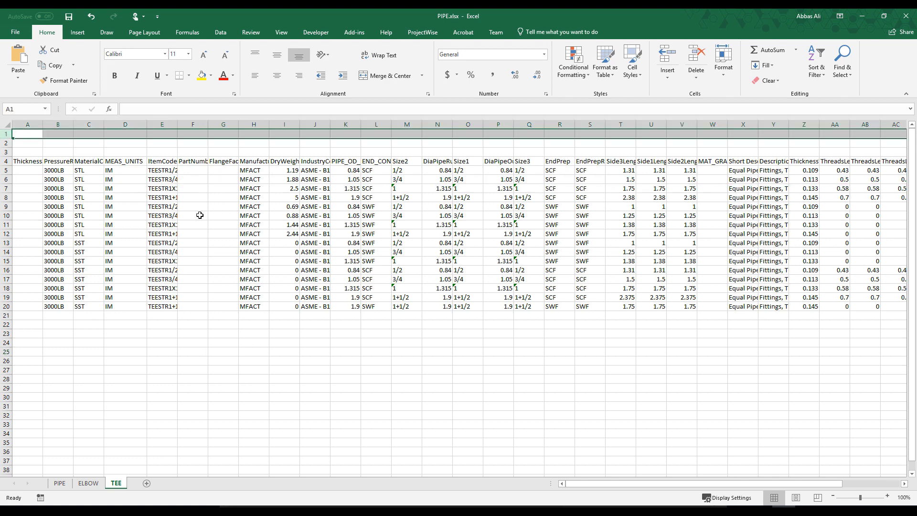
{"action": "left_click", "coordinate": [59, 483]}
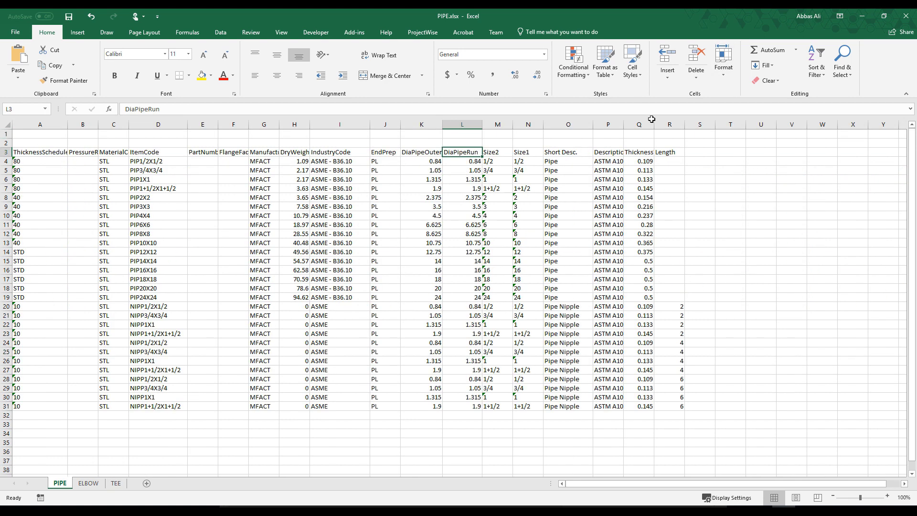
- Close PIPE.xlsx and Excel without saving changes
{"action": "left_click", "coordinate": [907, 17]}
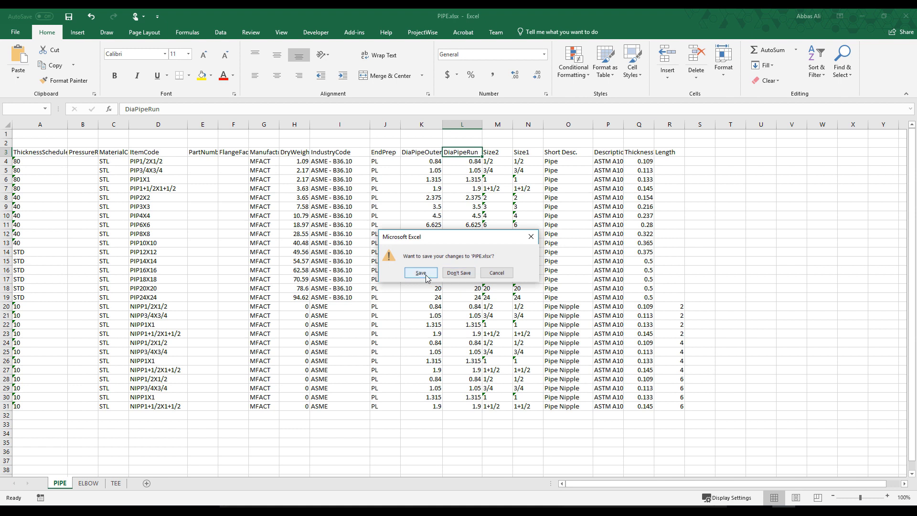
{"action": "key", "text": "Tab"}
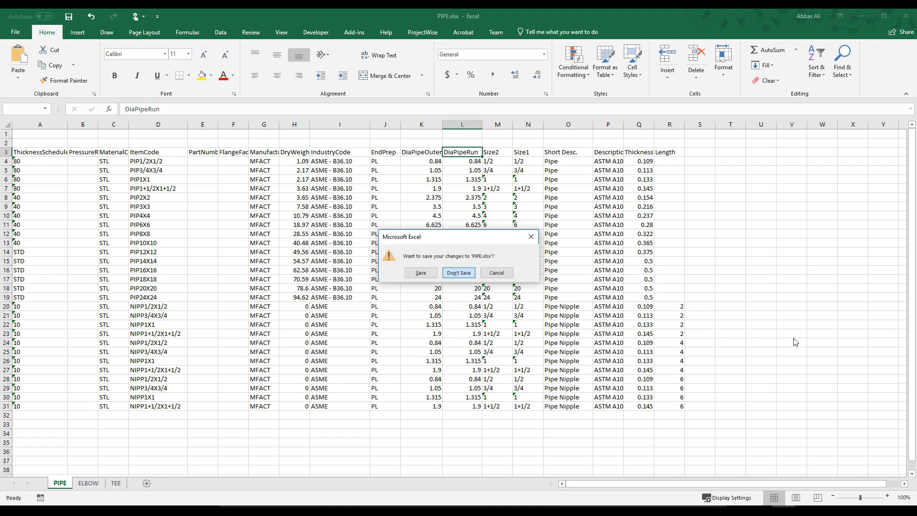
{"action": "key", "text": "Return"}
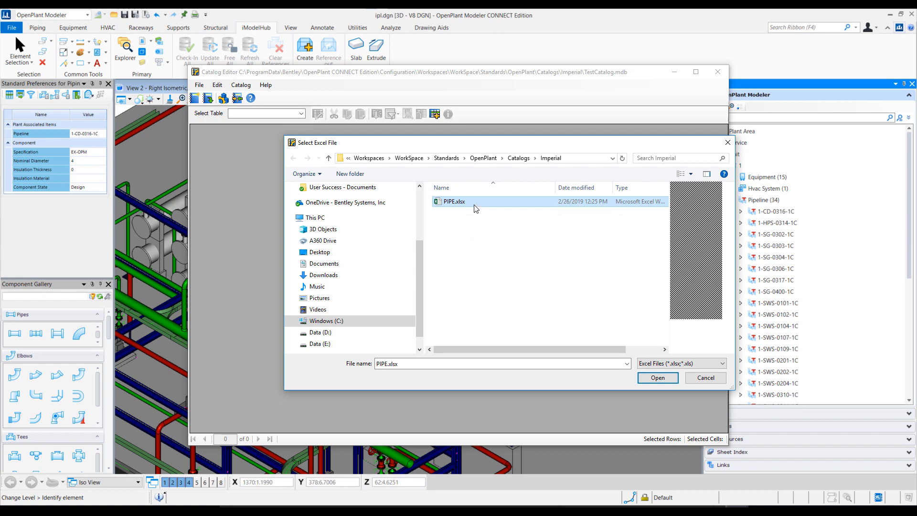
- Open PIPE.xlsx for import with the ELBOW, PIPE and TEE worksheets checked
{"action": "left_click", "coordinate": [656, 378]}
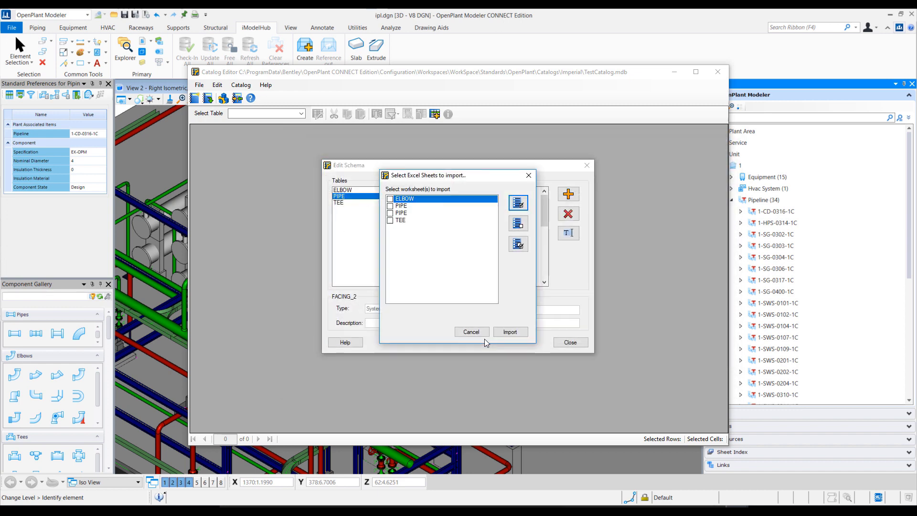
{"action": "left_click", "coordinate": [390, 198]}
{"action": "left_click", "coordinate": [389, 206]}
{"action": "left_click", "coordinate": [389, 213]}
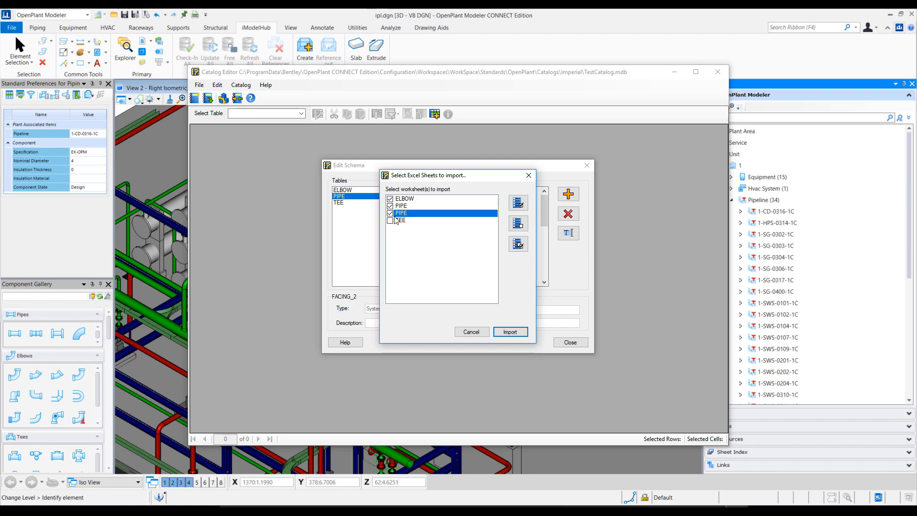
{"action": "left_click", "coordinate": [389, 220]}
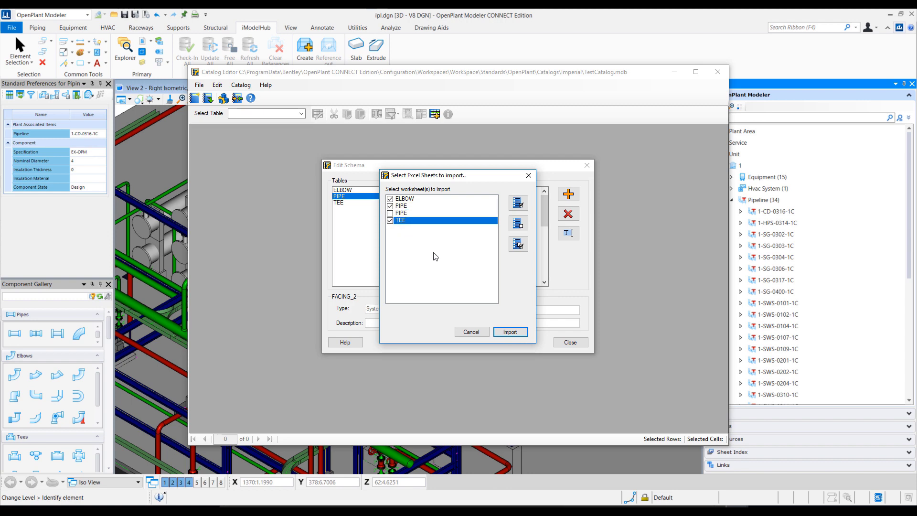
{"action": "left_click", "coordinate": [518, 333]}
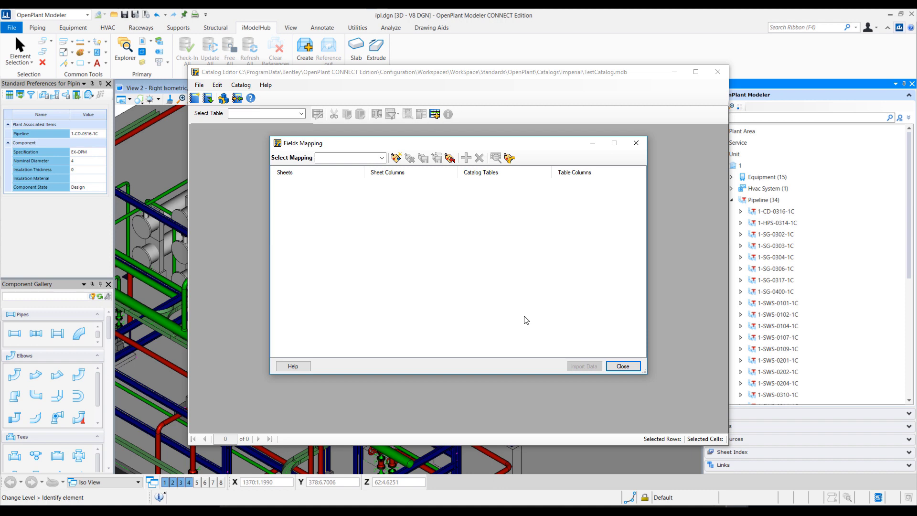
- Create a new PIPE.xml field mapping for the PIPE worksheet
{"action": "left_click", "coordinate": [383, 158]}
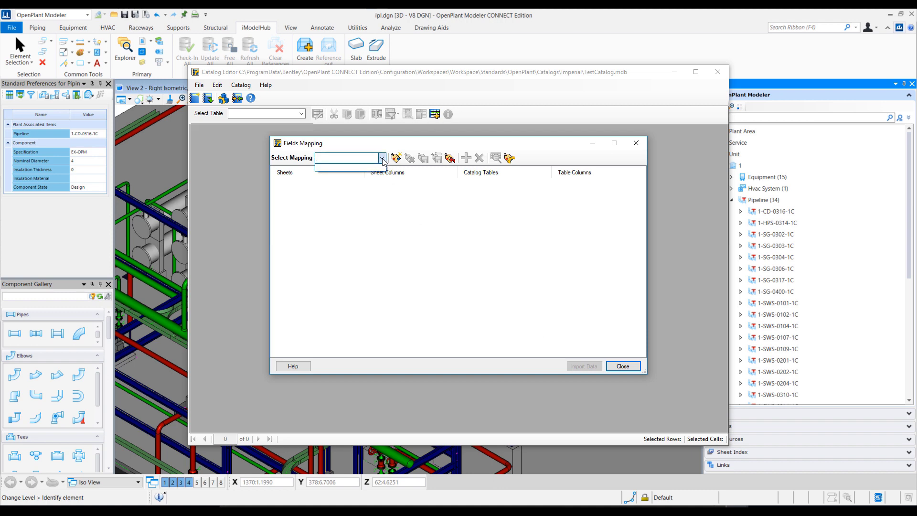
{"action": "left_click", "coordinate": [382, 158]}
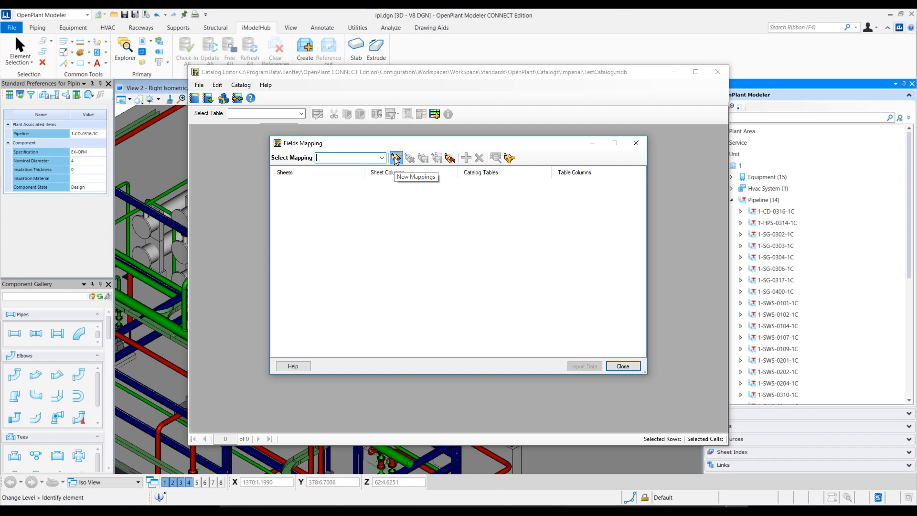
{"action": "left_click", "coordinate": [396, 158]}
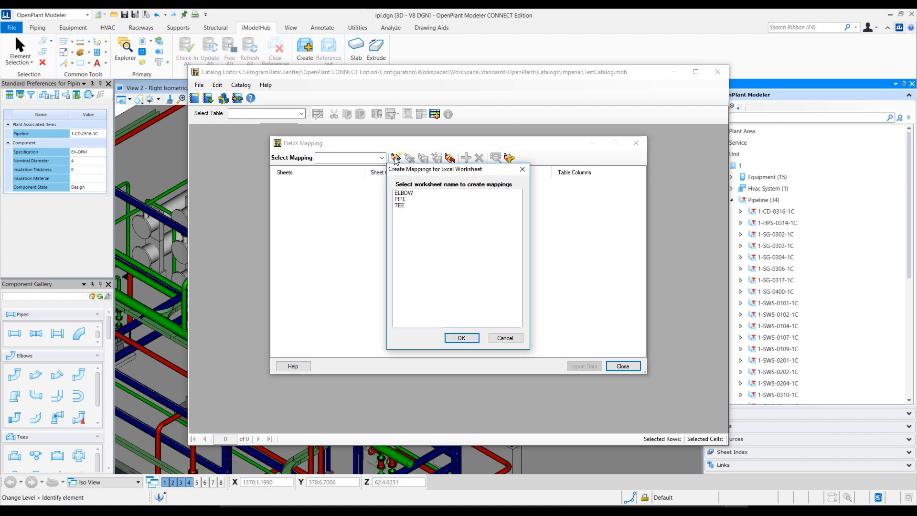
{"action": "left_click", "coordinate": [405, 199]}
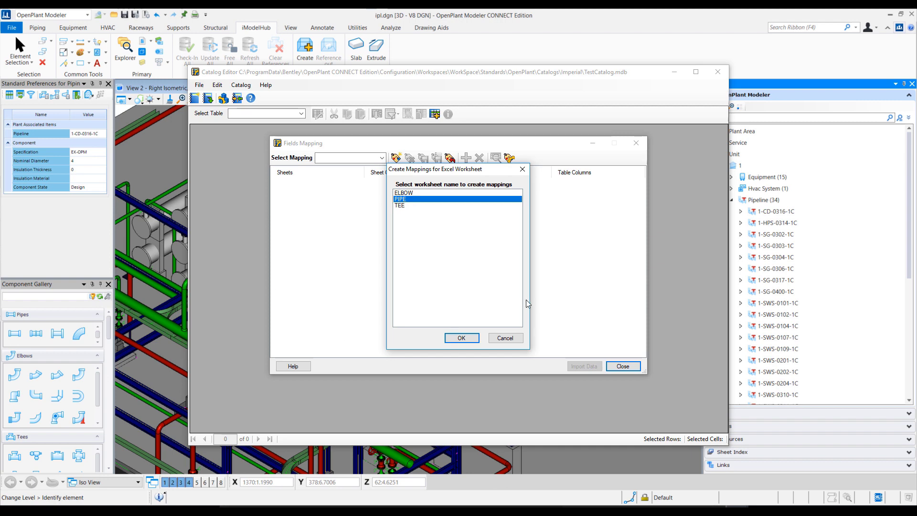
{"action": "left_click", "coordinate": [460, 338]}
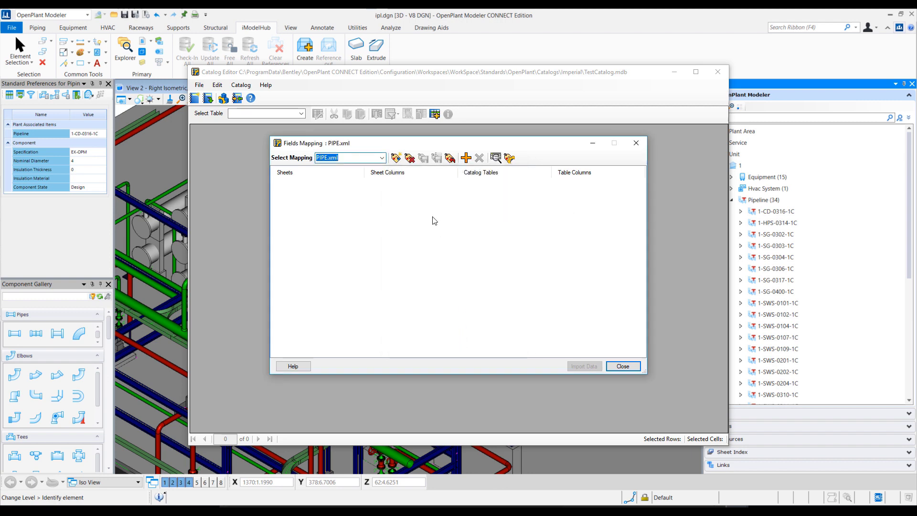
{"action": "left_click", "coordinate": [383, 157]}
- Add a first mapping row linking the PIPE sheet column to EC_CLASS_NAME
{"action": "left_click", "coordinate": [383, 158]}
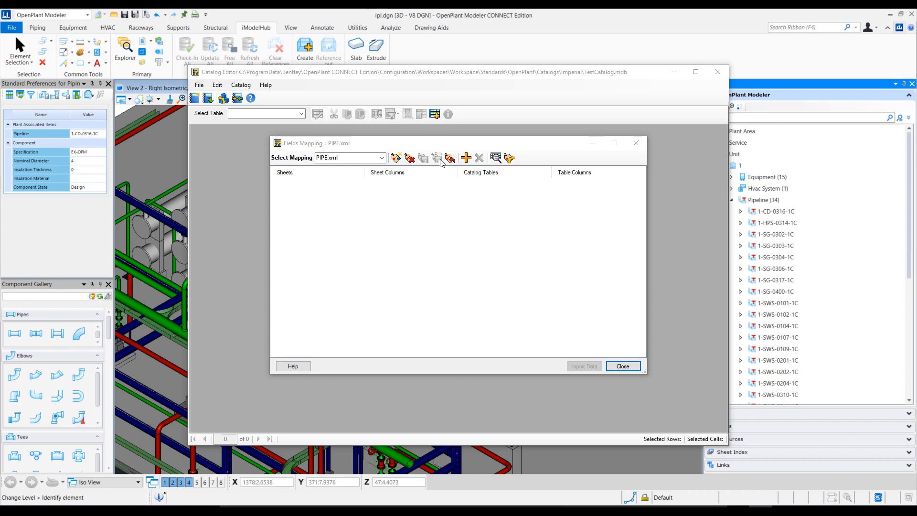
{"action": "left_click", "coordinate": [453, 194]}
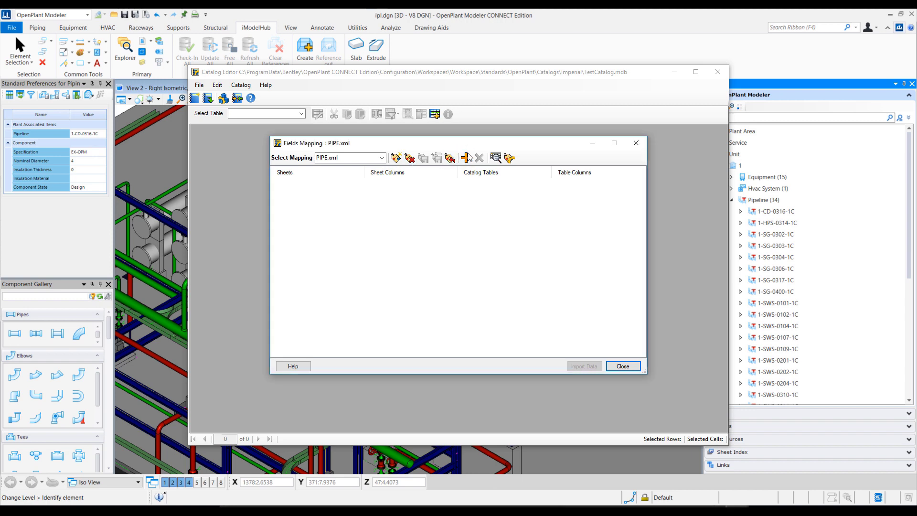
{"action": "left_click", "coordinate": [466, 158]}
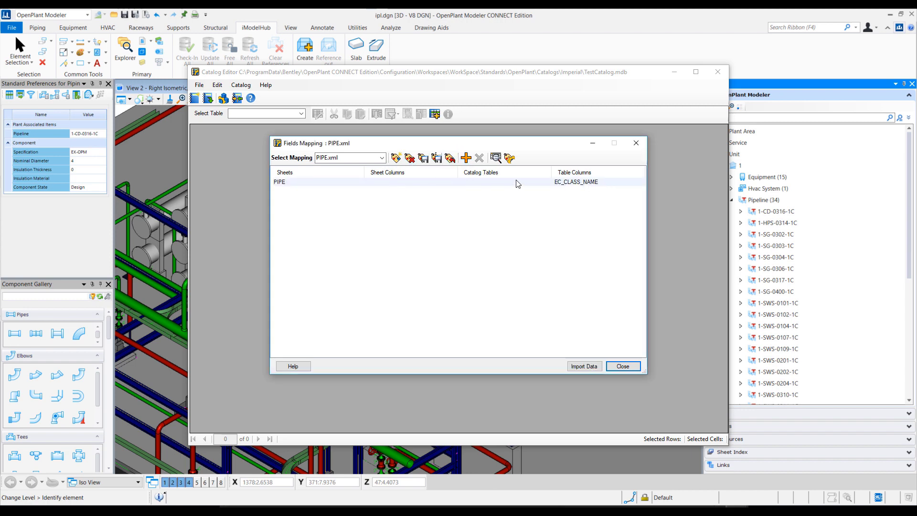
{"action": "left_click", "coordinate": [454, 183]}
{"action": "left_click_drag", "start_coordinate": [523, 205], "coordinate": [523, 249]}
{"action": "scroll", "coordinate": [453, 236], "scroll_direction": "up", "scroll_amount": 10}
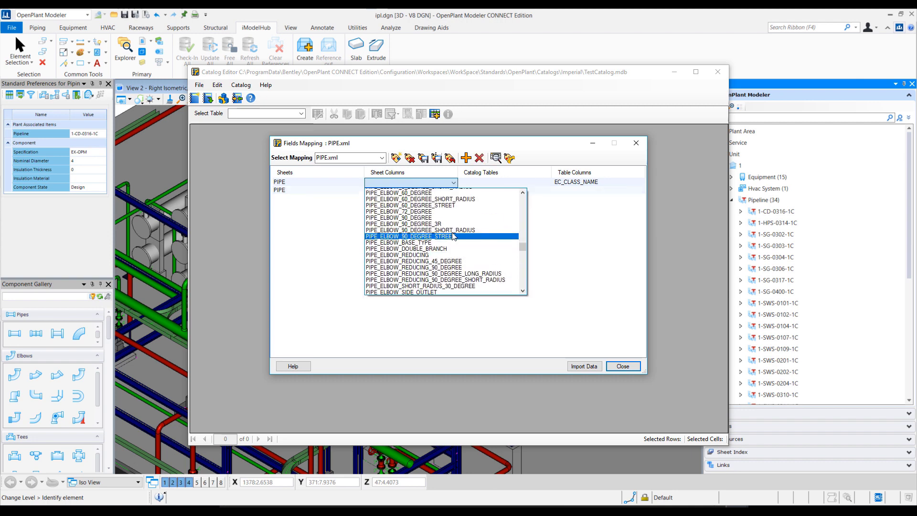
{"action": "scroll", "coordinate": [453, 237], "scroll_direction": "up", "scroll_amount": 2}
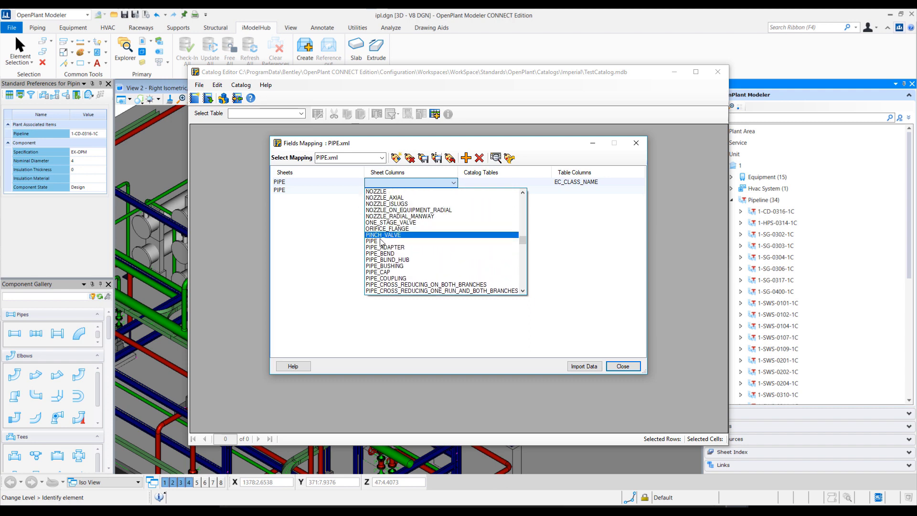
{"action": "left_click", "coordinate": [413, 241]}
- Map the Description sheet column to the LONG_DESCR table column in row 2
{"action": "left_click", "coordinate": [439, 191]}
{"action": "left_click", "coordinate": [451, 191]}
{"action": "left_click", "coordinate": [453, 192]}
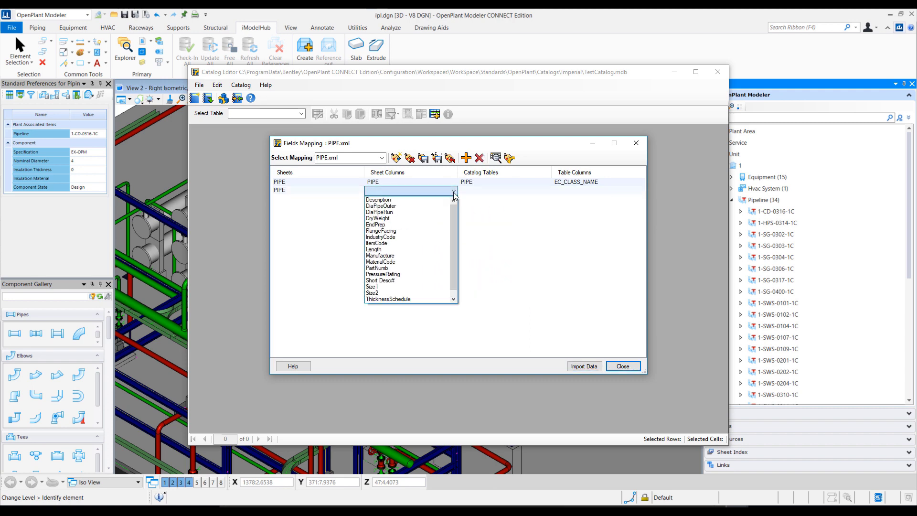
{"action": "left_click", "coordinate": [398, 201]}
{"action": "left_click", "coordinate": [570, 191]}
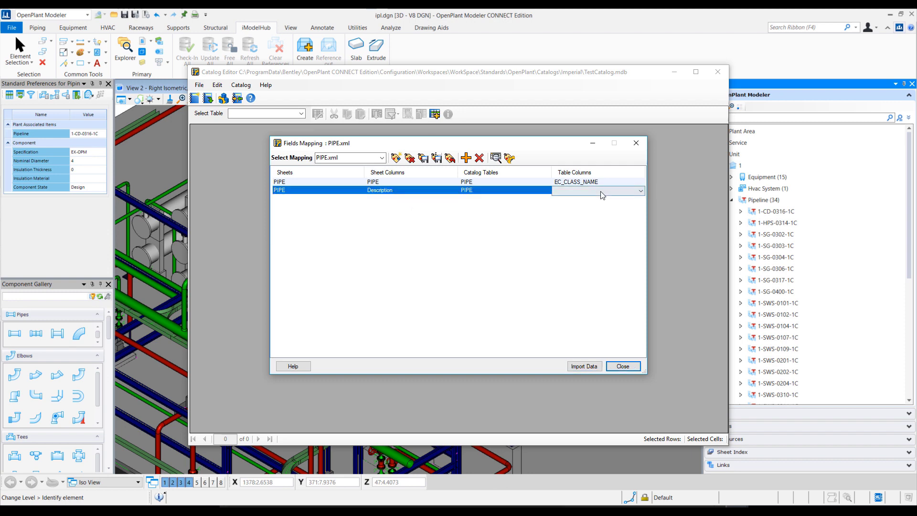
{"action": "left_click", "coordinate": [573, 191]}
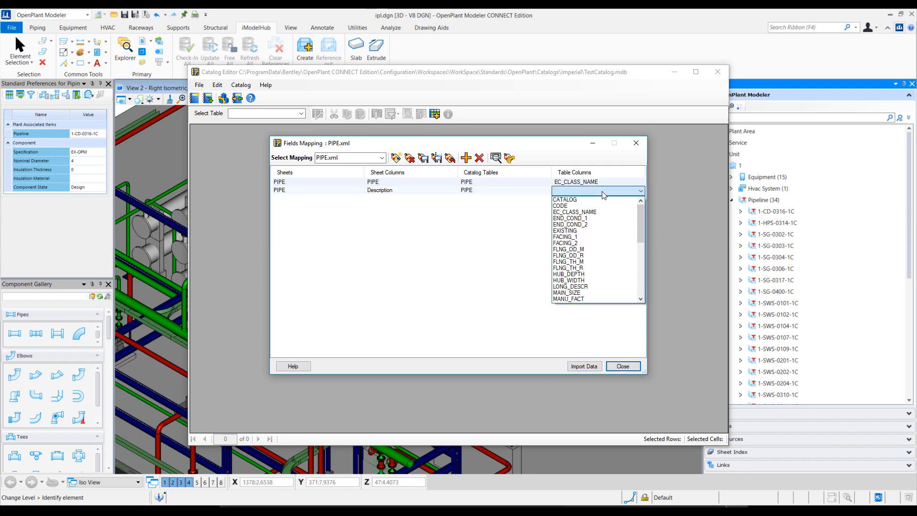
{"action": "left_click", "coordinate": [587, 287]}
- Map DiaPipeOuter to PIPE_OD_M in a third row, then add a fourth row
{"action": "left_click", "coordinate": [465, 159]}
{"action": "left_click", "coordinate": [419, 199]}
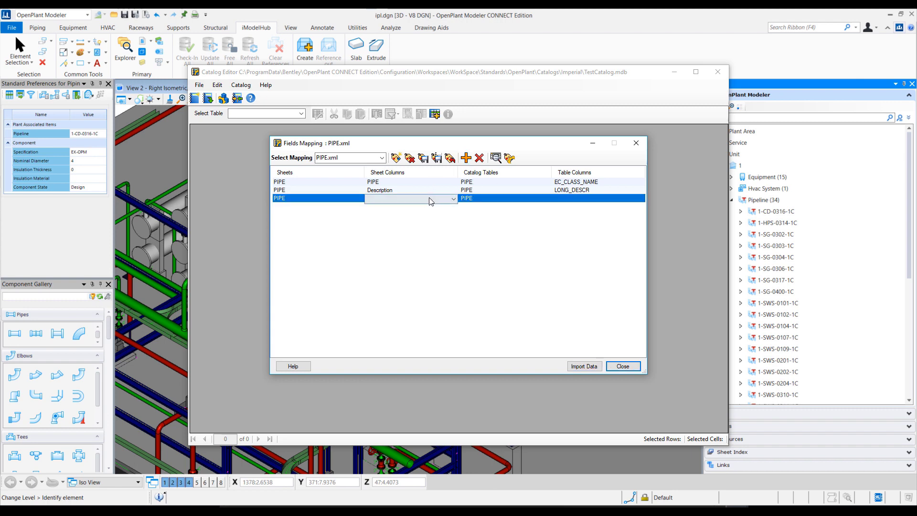
{"action": "left_click", "coordinate": [436, 199]}
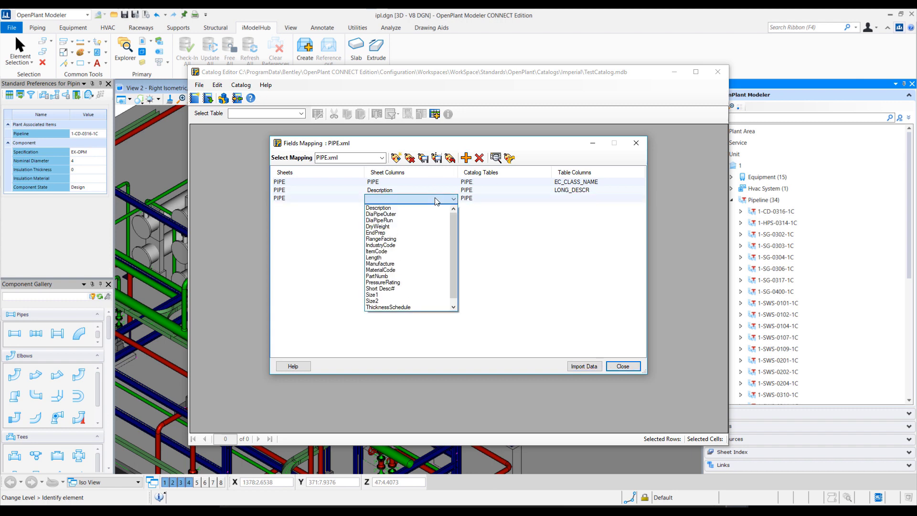
{"action": "left_click", "coordinate": [414, 214]}
{"action": "left_click", "coordinate": [592, 199]}
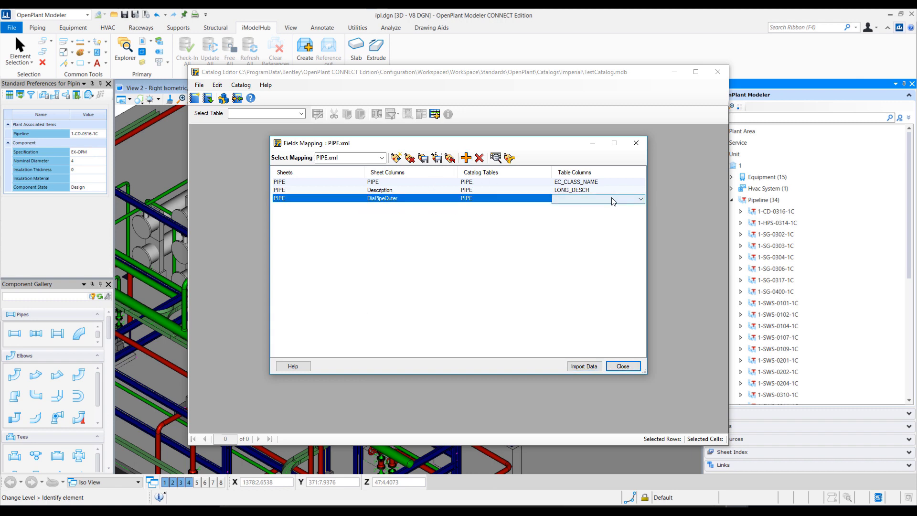
{"action": "left_click", "coordinate": [612, 198]}
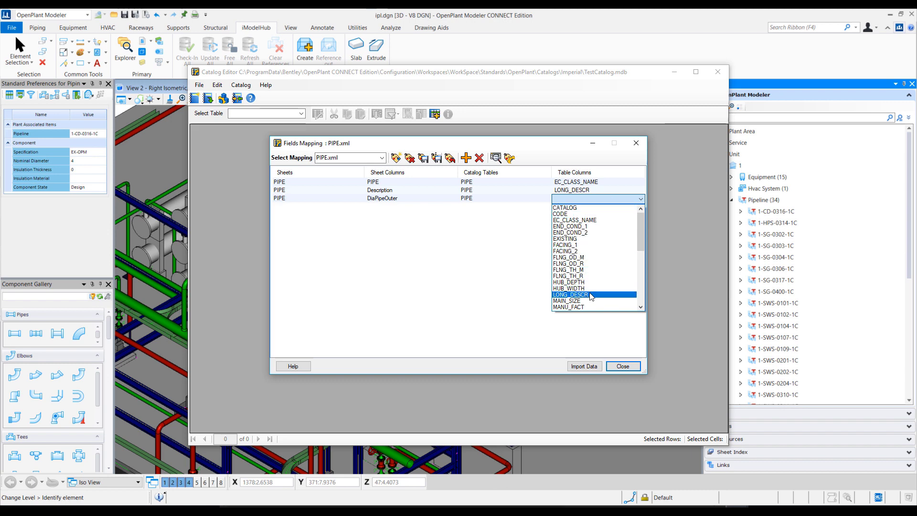
{"action": "scroll", "coordinate": [586, 271], "scroll_direction": "down", "scroll_amount": 2}
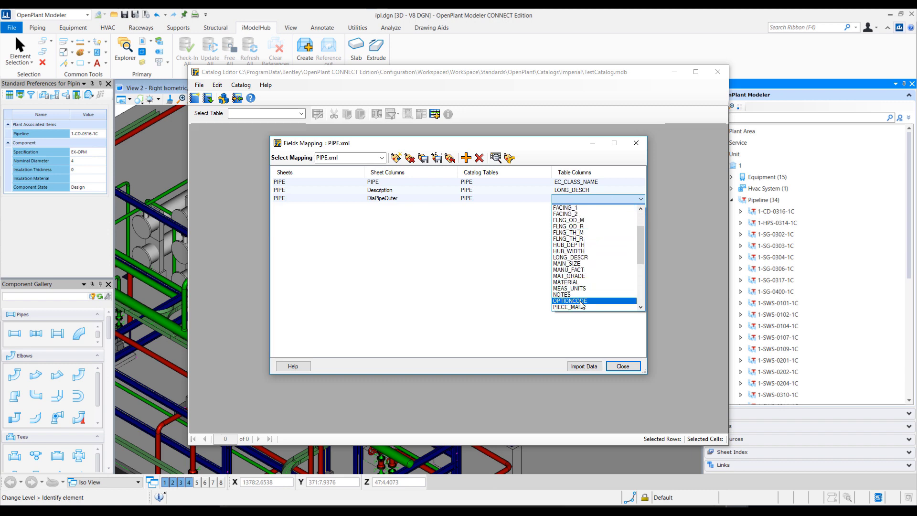
{"action": "scroll", "coordinate": [592, 304], "scroll_direction": "down", "scroll_amount": 2}
{"action": "left_click", "coordinate": [585, 295]}
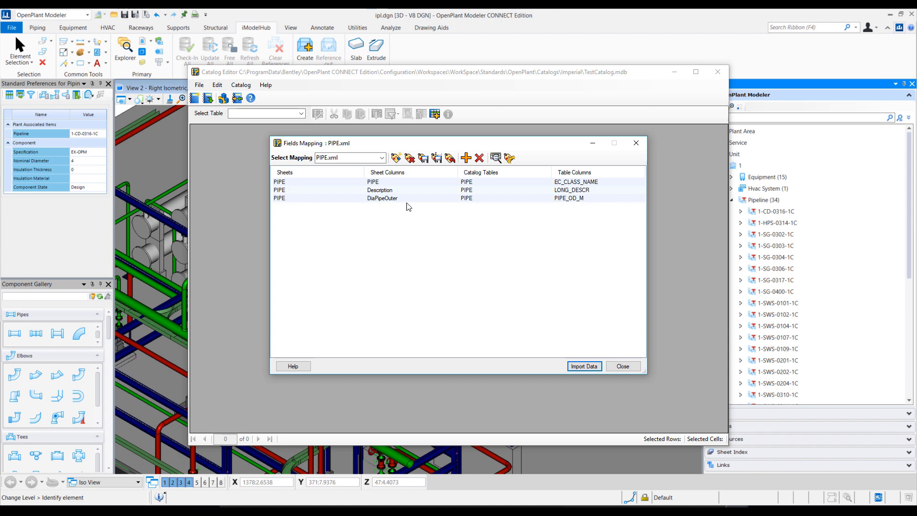
{"action": "left_click", "coordinate": [462, 159]}
- Map the DiaPipeRun sheet column to PIPE_OD_R in row 4
{"action": "left_click", "coordinate": [397, 208]}
{"action": "left_click", "coordinate": [397, 207]}
{"action": "left_click", "coordinate": [399, 228]}
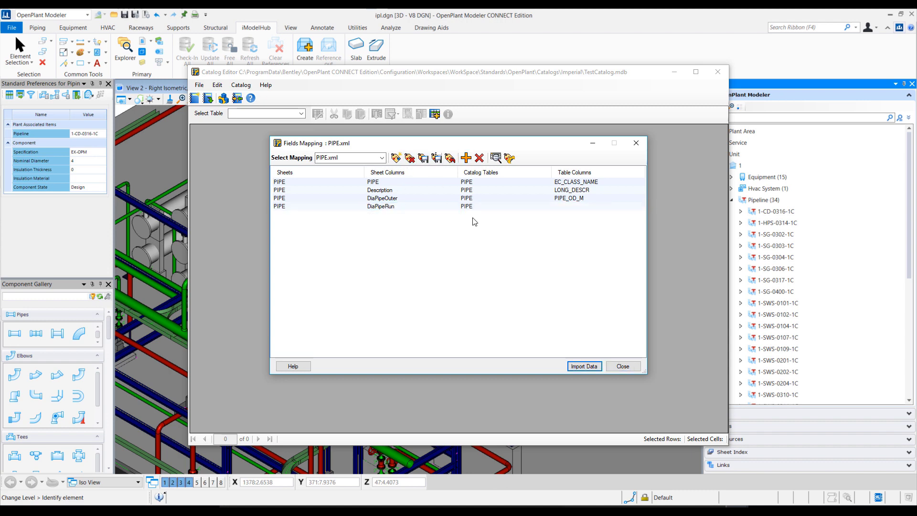
{"action": "left_click", "coordinate": [578, 207]}
{"action": "left_click", "coordinate": [579, 207]}
{"action": "scroll", "coordinate": [597, 287], "scroll_direction": "down", "scroll_amount": 5}
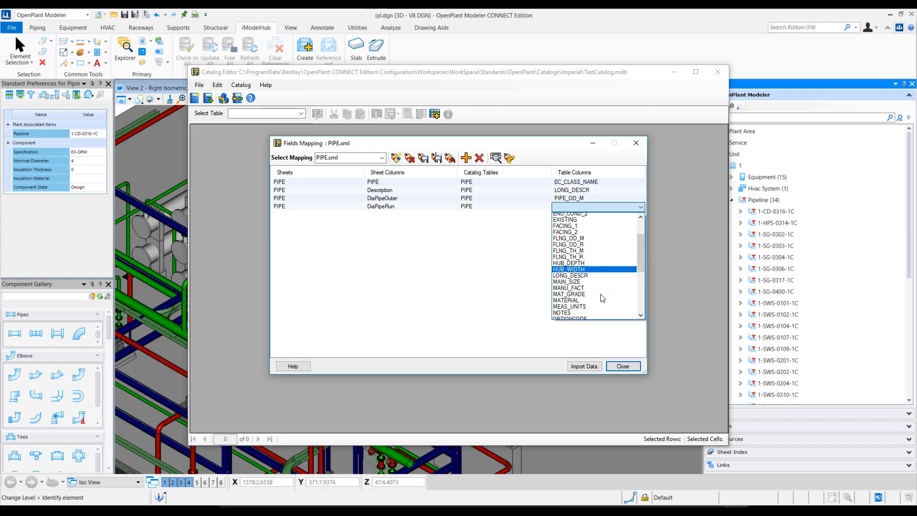
{"action": "scroll", "coordinate": [597, 298], "scroll_direction": "down", "scroll_amount": 4}
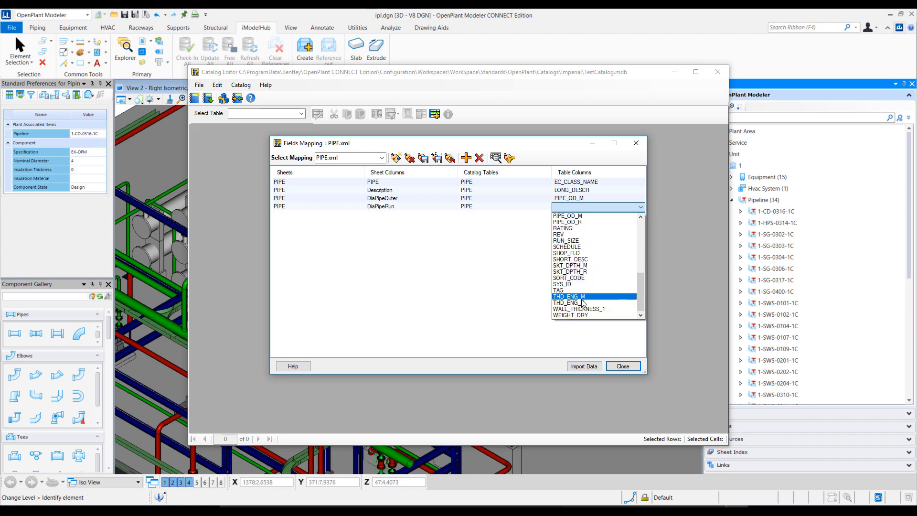
{"action": "scroll", "coordinate": [585, 305], "scroll_direction": "up", "scroll_amount": 3}
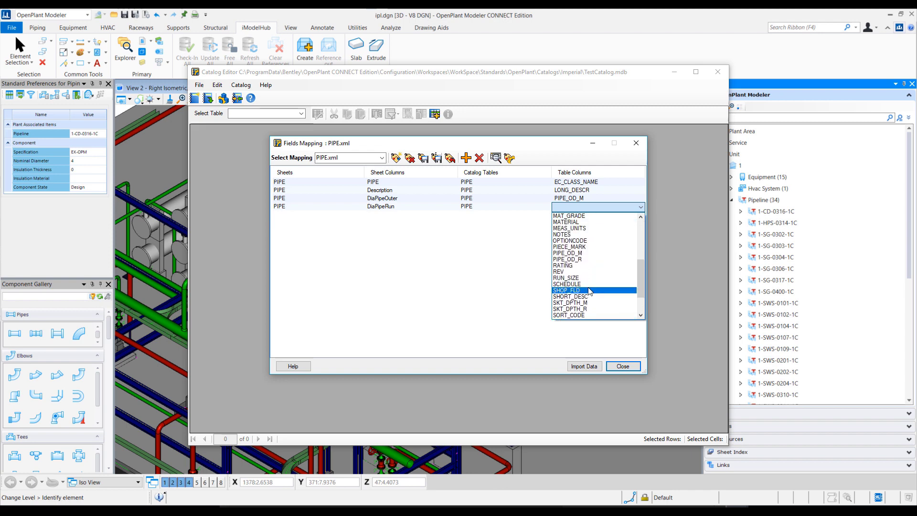
{"action": "left_click", "coordinate": [583, 261]}
{"action": "left_click", "coordinate": [580, 207]}
{"action": "left_click", "coordinate": [595, 208]}
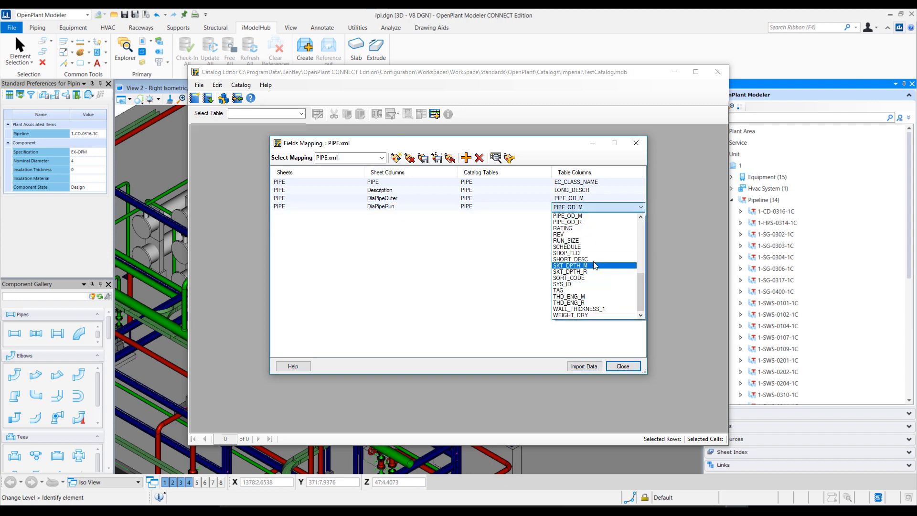
{"action": "left_click", "coordinate": [583, 222]}
- Add a fifth row mapping DryWeight to WEIGHT_DRY
{"action": "left_click", "coordinate": [465, 158]}
{"action": "left_click", "coordinate": [410, 214]}
{"action": "left_click", "coordinate": [420, 215]}
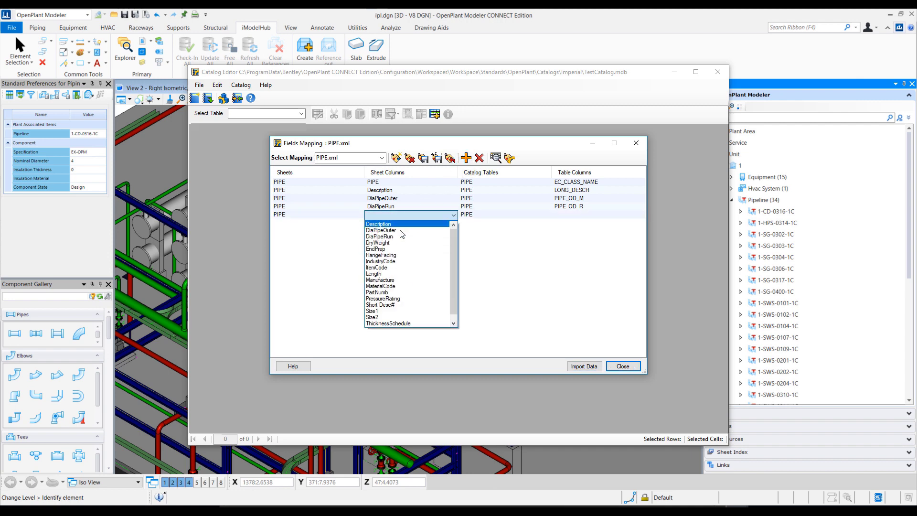
{"action": "left_click", "coordinate": [394, 244]}
{"action": "double_click", "coordinate": [569, 214]}
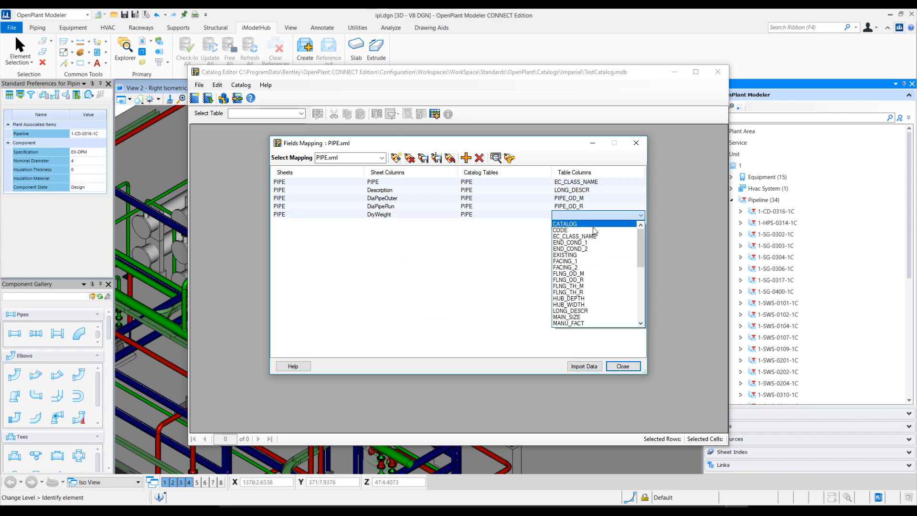
{"action": "scroll", "coordinate": [582, 300], "scroll_direction": "down", "scroll_amount": 5}
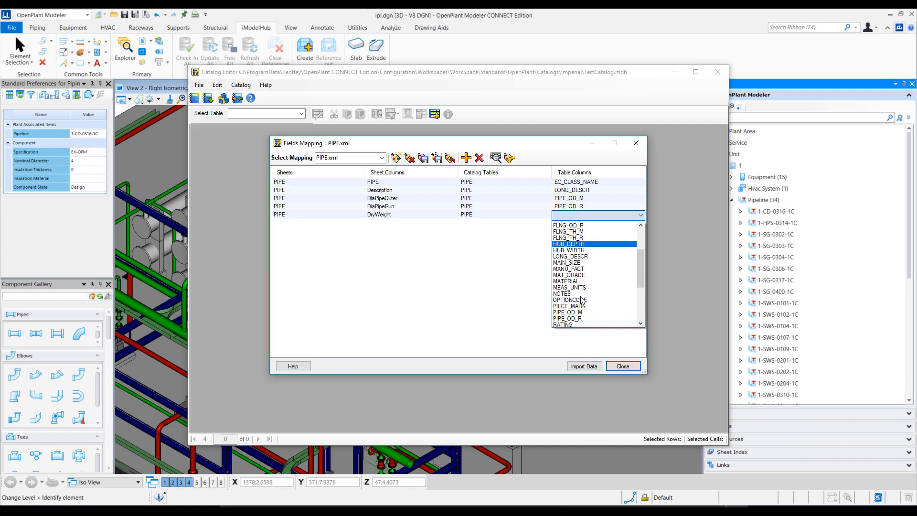
{"action": "scroll", "coordinate": [582, 300], "scroll_direction": "down", "scroll_amount": 5}
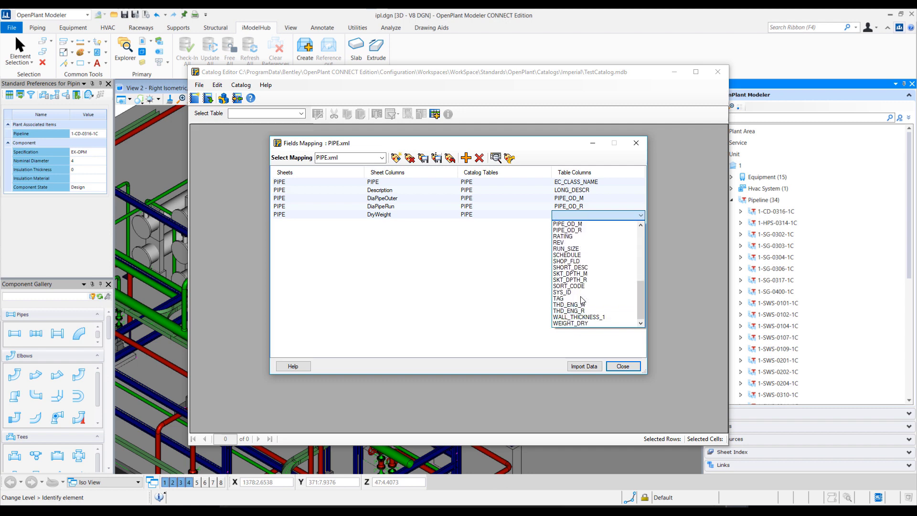
{"action": "left_click", "coordinate": [573, 322]}
- Add a sixth row mapping EndPrep to END_COND_1
{"action": "left_click", "coordinate": [466, 158]}
{"action": "left_click", "coordinate": [409, 222]}
{"action": "left_click", "coordinate": [410, 222]}
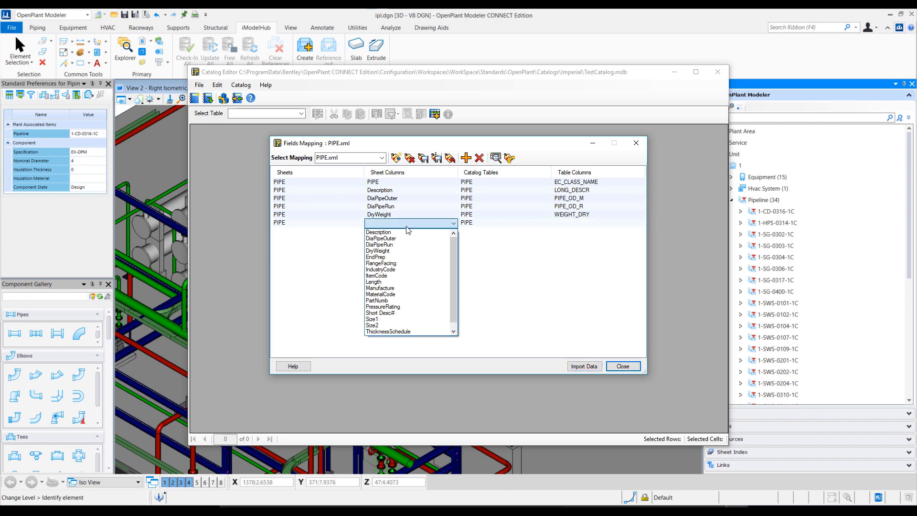
{"action": "left_click", "coordinate": [393, 257]}
{"action": "left_click", "coordinate": [602, 223]}
{"action": "left_click", "coordinate": [602, 223]}
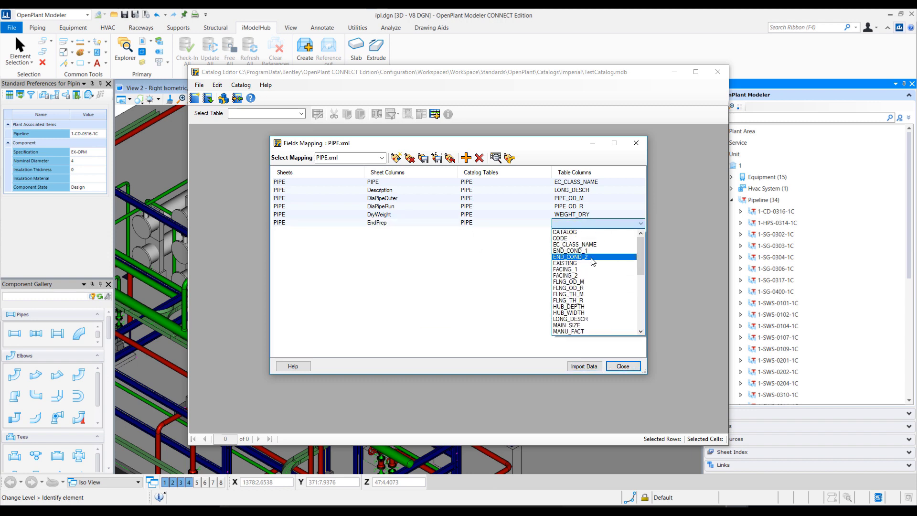
{"action": "left_click", "coordinate": [591, 253]}
- Add rows mapping FlangeFacing to FACING_1 and IndustryCode to OPTIONCODE
{"action": "left_click", "coordinate": [466, 158]}
{"action": "left_click", "coordinate": [401, 272]}
{"action": "left_click", "coordinate": [466, 157]}
{"action": "left_click", "coordinate": [597, 239]}
{"action": "left_click", "coordinate": [570, 322]}
- Add rows for ItemCode to PIECE_MARK, Length, and Manufacture to MANU_FACT
{"action": "left_click", "coordinate": [465, 158]}
{"action": "left_click", "coordinate": [597, 247]}
{"action": "left_click", "coordinate": [568, 336]}
{"action": "left_click", "coordinate": [465, 157]}
{"action": "left_click", "coordinate": [597, 255]}
{"action": "scroll", "coordinate": [575, 301], "scroll_direction": "up", "scroll_amount": 3}
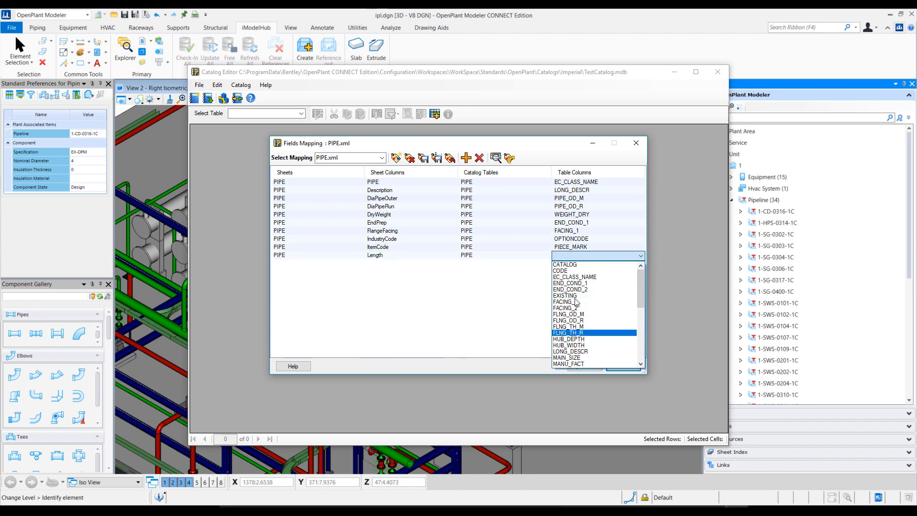
{"action": "left_click", "coordinate": [570, 364]}
{"action": "left_click", "coordinate": [410, 255]}
- Add rows for MaterialCode and PartNumb, mapping PartNumb to OPTIONCODE
{"action": "left_click", "coordinate": [387, 315]}
{"action": "left_click", "coordinate": [466, 158]}
{"action": "left_click", "coordinate": [597, 264]}
{"action": "scroll", "coordinate": [587, 321], "scroll_direction": "down", "scroll_amount": 5}
{"action": "scroll", "coordinate": [588, 321], "scroll_direction": "up", "scroll_amount": 3}
{"action": "left_click", "coordinate": [566, 276]}
{"action": "left_click", "coordinate": [465, 158]}
{"action": "left_click", "coordinate": [597, 272]}
{"action": "left_click", "coordinate": [592, 297]}
- Remap IndustryCode to CODE and MaterialCode to MAT_GRADE; add PressureRating→RATING and Short Desc#→SHORT_DESC
{"action": "left_click", "coordinate": [597, 263]}
{"action": "left_click", "coordinate": [465, 157]}
{"action": "left_click", "coordinate": [596, 280]}
{"action": "left_click", "coordinate": [465, 158]}
{"action": "left_click", "coordinate": [597, 287]}
{"action": "left_click", "coordinate": [466, 158]}
{"action": "left_click", "coordinate": [597, 296]}
- Map Size1→MAIN_SIZE, Size2→RUN_SIZE, ThicknessSchedule→SCHEDULE, ThicknessWall→WALL_THICKNESS_1, then save PIPE.xml
{"action": "left_click", "coordinate": [341, 306]}
{"action": "left_click", "coordinate": [465, 157]}
{"action": "left_click", "coordinate": [597, 303]}
{"action": "left_click", "coordinate": [571, 391]}
{"action": "left_click", "coordinate": [466, 157]}
{"action": "left_click", "coordinate": [597, 312]}
{"action": "left_click", "coordinate": [466, 158]}
{"action": "left_click", "coordinate": [597, 320]}
{"action": "left_click", "coordinate": [577, 411]}
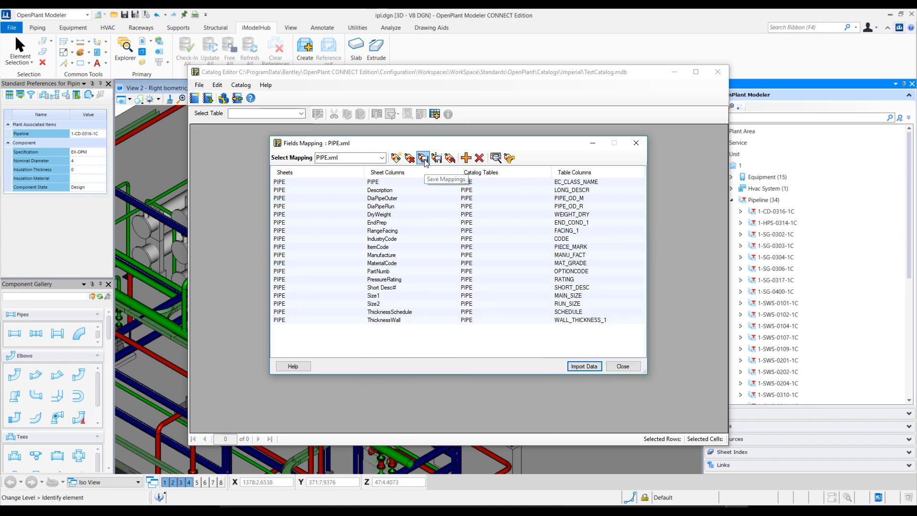
{"action": "left_click", "coordinate": [423, 158]}
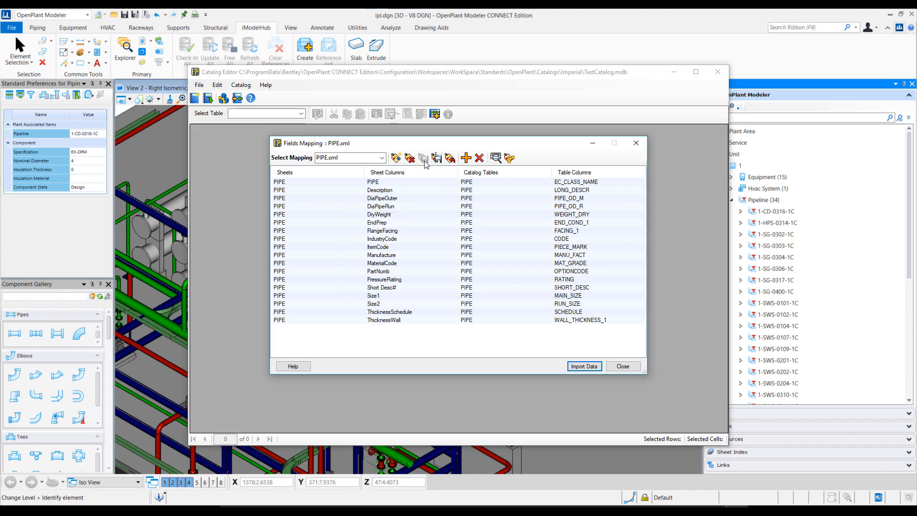
- Preview the 28 PIPE rows with the PIPE.xml mappings applied, then close the preview
{"action": "left_click", "coordinate": [495, 158]}
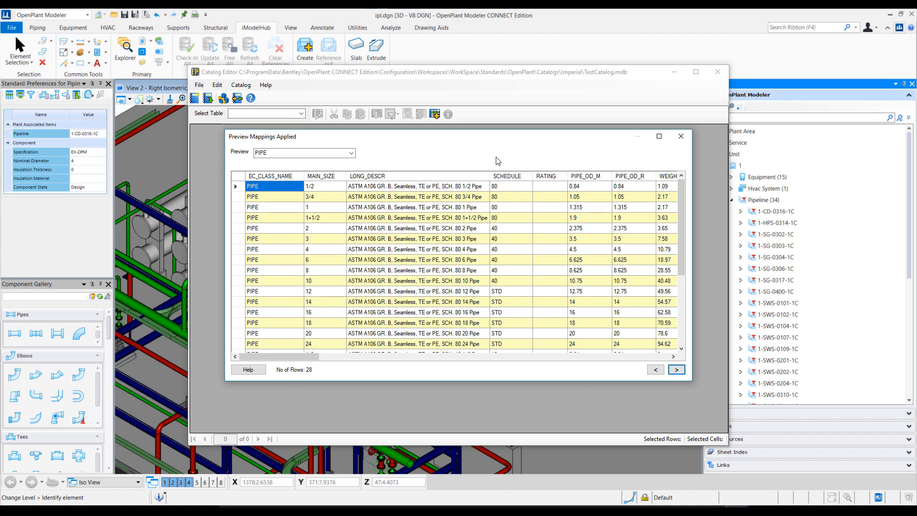
{"action": "left_click_drag", "start_coordinate": [291, 354], "coordinate": [268, 369]}
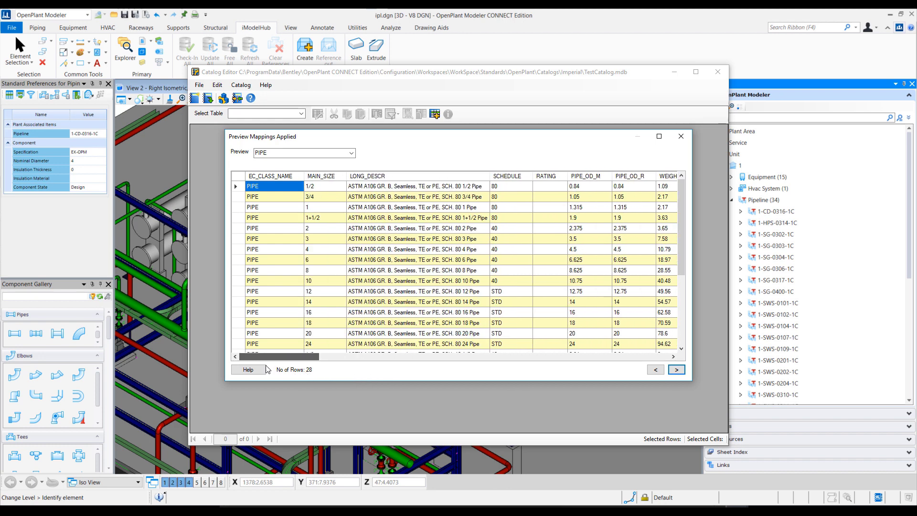
{"action": "left_click_drag", "start_coordinate": [284, 320], "coordinate": [329, 246]}
{"action": "left_click", "coordinate": [355, 155]}
{"action": "left_click", "coordinate": [352, 162]}
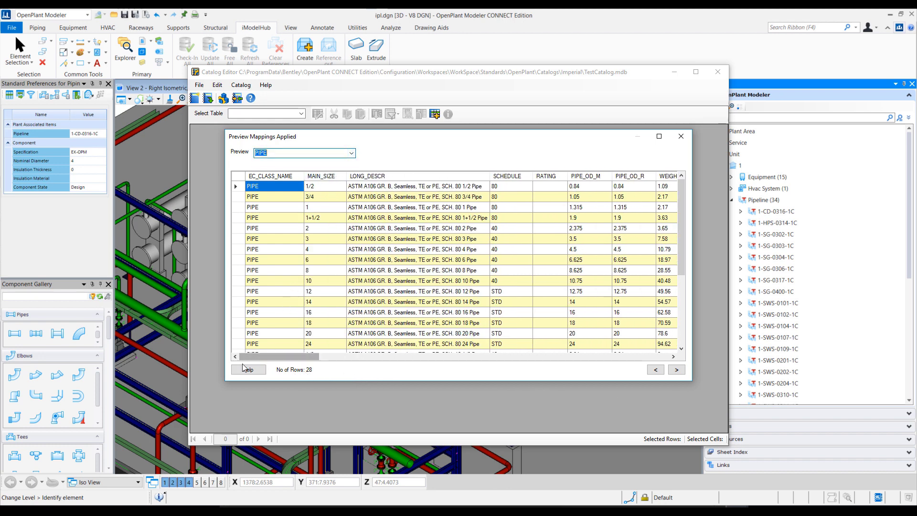
{"action": "left_click", "coordinate": [680, 136]}
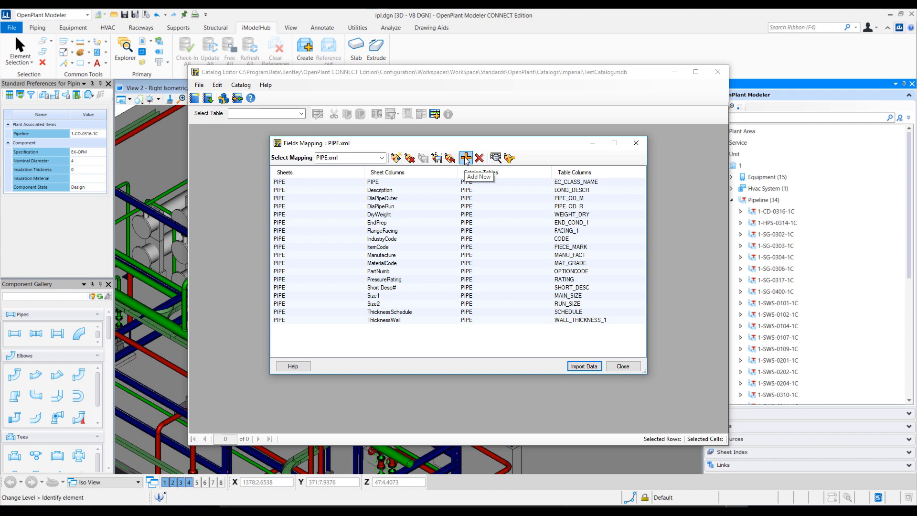
{"action": "left_click", "coordinate": [396, 158]}
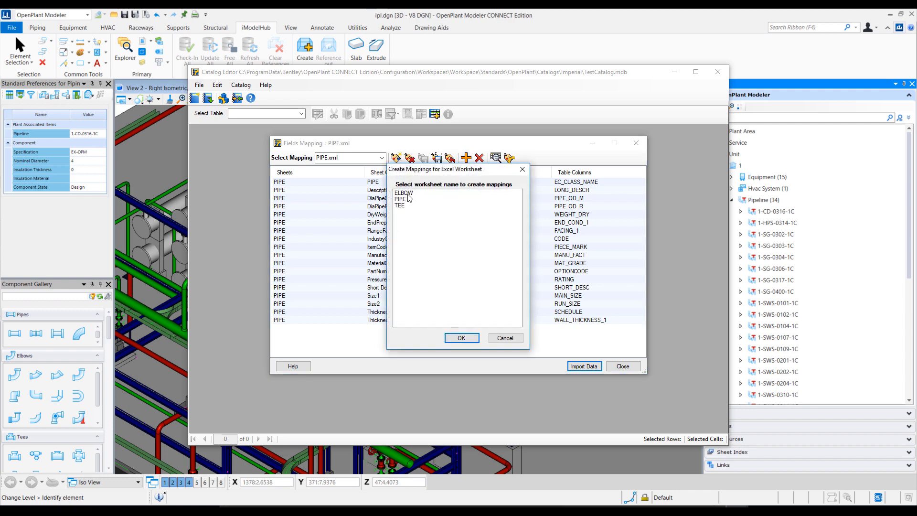
- Create a mapping for the ELBOW worksheet and map LONG_RADIUS_90_DEGREE_PIPE_ELBOW to EC_CLASS_NAME
{"action": "left_click", "coordinate": [408, 196]}
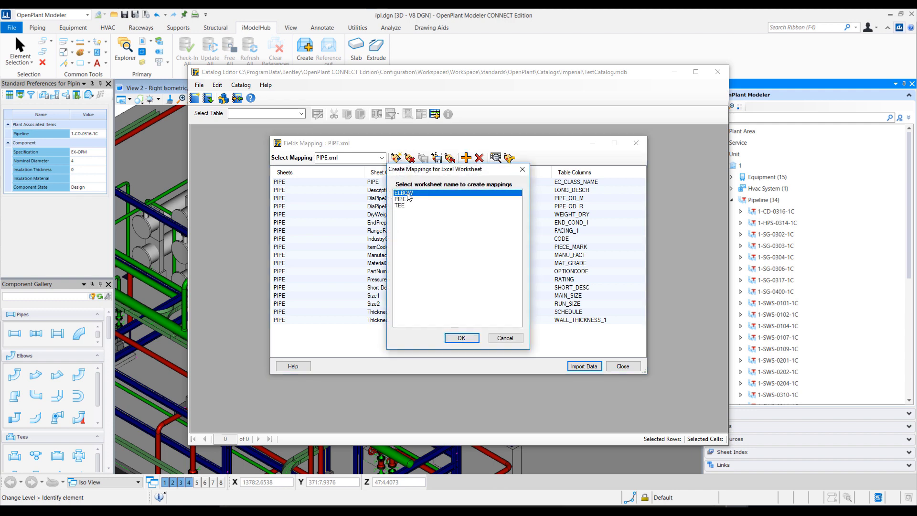
{"action": "left_click", "coordinate": [461, 339]}
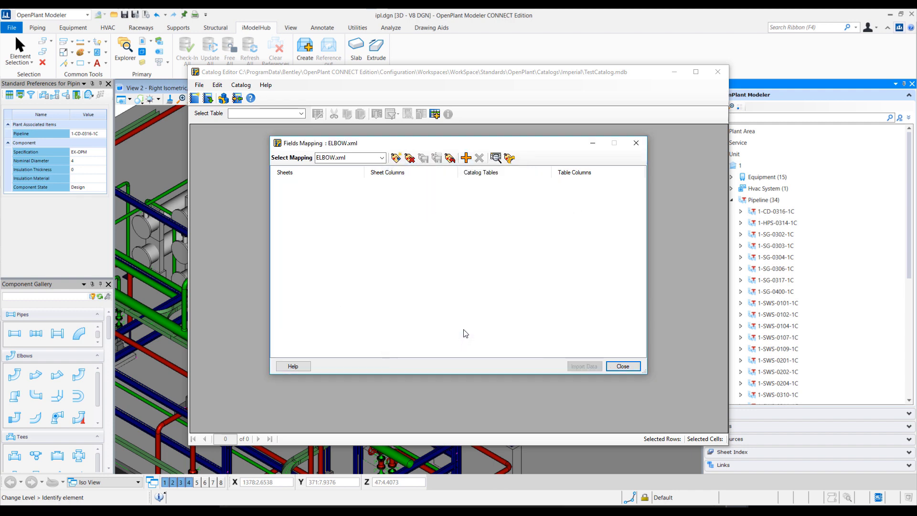
{"action": "left_click", "coordinate": [464, 158]}
{"action": "left_click", "coordinate": [491, 183]}
{"action": "left_click", "coordinate": [496, 183]}
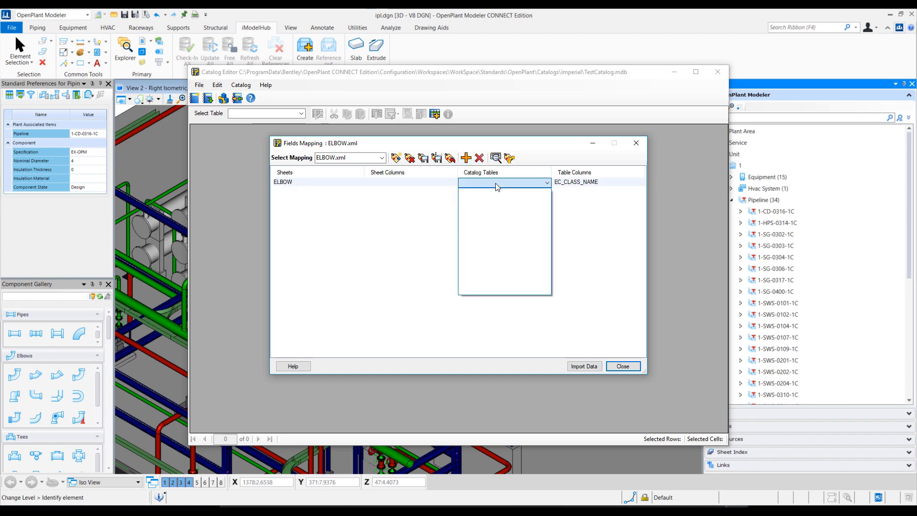
{"action": "left_click", "coordinate": [450, 183]}
{"action": "left_click", "coordinate": [453, 182]}
{"action": "left_click_drag", "start_coordinate": [523, 200], "coordinate": [547, 237]}
{"action": "left_click", "coordinate": [491, 258]}
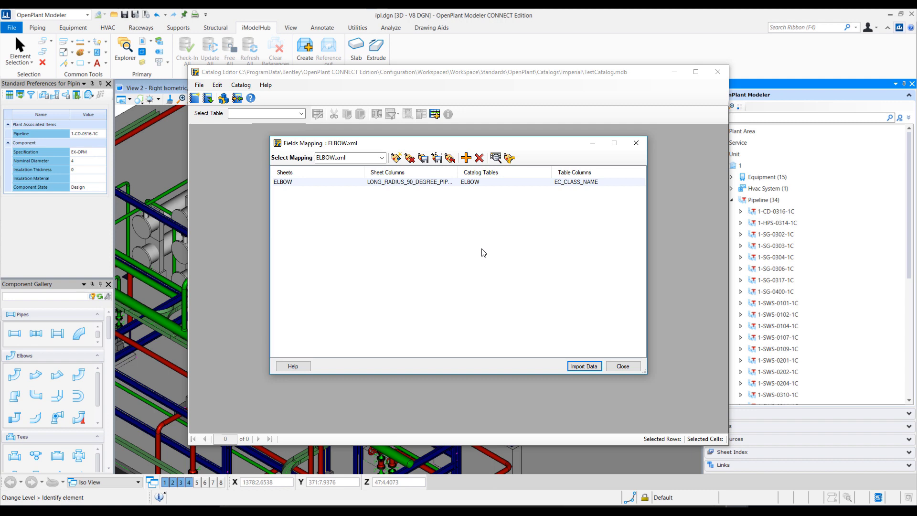
- Map Description to LONG_DESCR, DiaPipeOuter to PIPE_OD_M and DiaPipeRun to PIPE_OD_R
{"action": "left_click", "coordinate": [467, 158]}
{"action": "left_click", "coordinate": [428, 190]}
{"action": "left_click", "coordinate": [435, 191]}
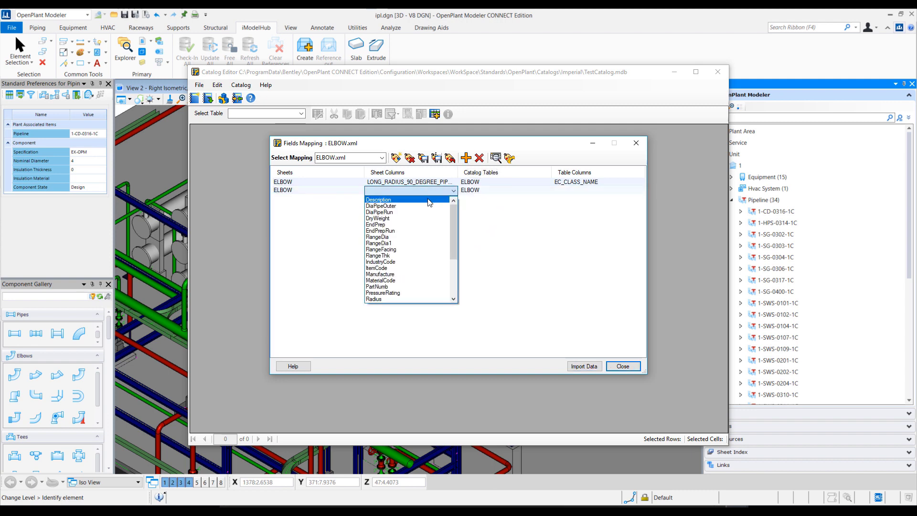
{"action": "left_click", "coordinate": [432, 199]}
{"action": "left_click", "coordinate": [462, 160]}
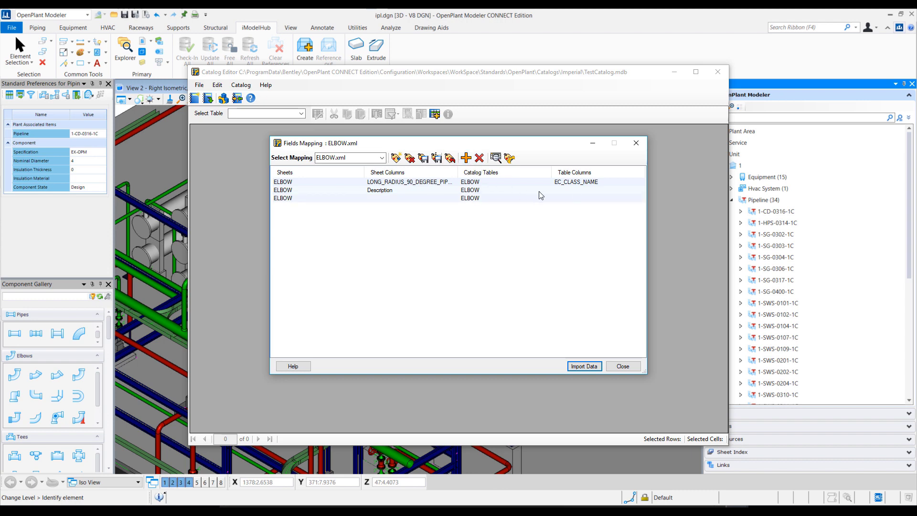
{"action": "left_click", "coordinate": [563, 191]}
{"action": "left_click", "coordinate": [596, 191]}
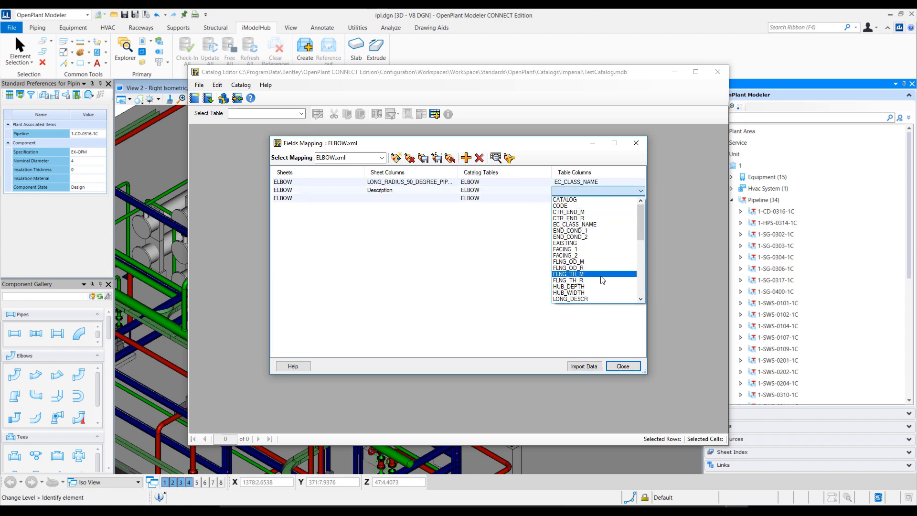
{"action": "left_click", "coordinate": [571, 299]}
{"action": "left_click", "coordinate": [381, 230]}
{"action": "left_click", "coordinate": [568, 262]}
{"action": "left_click", "coordinate": [465, 158]}
{"action": "left_click", "coordinate": [379, 236]}
{"action": "left_click", "coordinate": [568, 268]}
- Map DryWeight→WEIGHT_DRY, EndPrep/EndPrepRun→END_COND_1/2, FlangeDia/FlangeDia1→FLNG_OD_M/R, FlangeFacing→FACING_1, FlangeThk→FLNG_TH_M, IndustryCode→CODE, ItemCode→OPTIONCODE
{"action": "left_click", "coordinate": [465, 157]}
{"action": "left_click", "coordinate": [453, 215]}
{"action": "left_click", "coordinate": [377, 242]}
{"action": "left_click", "coordinate": [640, 215]}
{"action": "left_click", "coordinate": [573, 335]}
{"action": "left_click", "coordinate": [465, 158]}
{"action": "left_click", "coordinate": [466, 157]}
{"action": "left_click", "coordinate": [466, 158]}
{"action": "left_click", "coordinate": [379, 267]}
{"action": "left_click", "coordinate": [640, 246]}
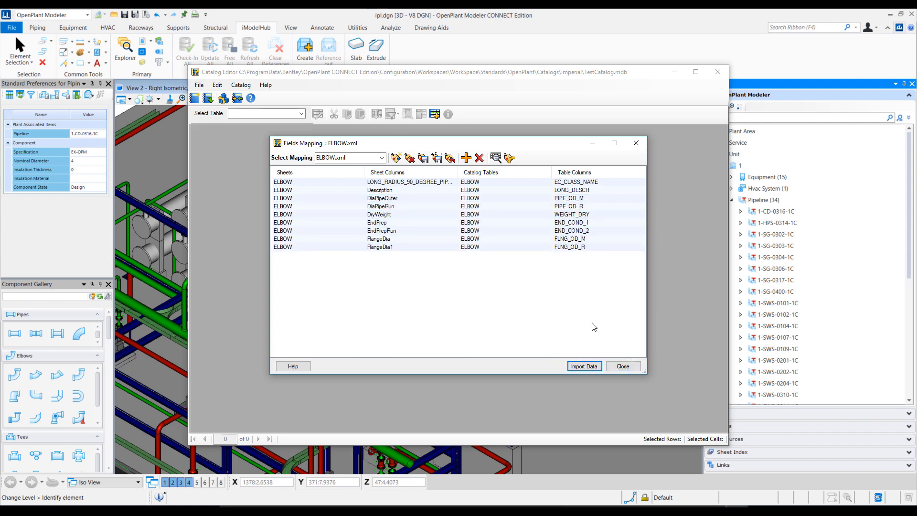
{"action": "left_click", "coordinate": [568, 325]}
{"action": "left_click", "coordinate": [465, 158]}
{"action": "left_click", "coordinate": [466, 157]}
{"action": "left_click", "coordinate": [466, 157]}
{"action": "left_click", "coordinate": [466, 157]}
{"action": "left_click", "coordinate": [379, 279]}
{"action": "left_click", "coordinate": [396, 358]}
{"action": "left_click", "coordinate": [640, 279]}
{"action": "left_click", "coordinate": [583, 353]}
- Map Manufacture→CATALOG, MaterialCode→MAT_GRADE, PartNumb→PIECE_MARK, PressureRating→RATING, Radius→RADIUS, Short Desc#→SHORT_DESC
{"action": "left_click", "coordinate": [465, 157]}
{"action": "left_click", "coordinate": [411, 287]}
{"action": "left_click", "coordinate": [640, 287]}
{"action": "left_click", "coordinate": [466, 158]}
{"action": "left_click", "coordinate": [411, 295]}
- Map Side1Length→CTR_END_M, Side2Length→CTR_END_R, Size1→MAIN_SIZE and Size2→RUN_SIZE
{"action": "left_click", "coordinate": [466, 157]}
{"action": "left_click", "coordinate": [640, 304]}
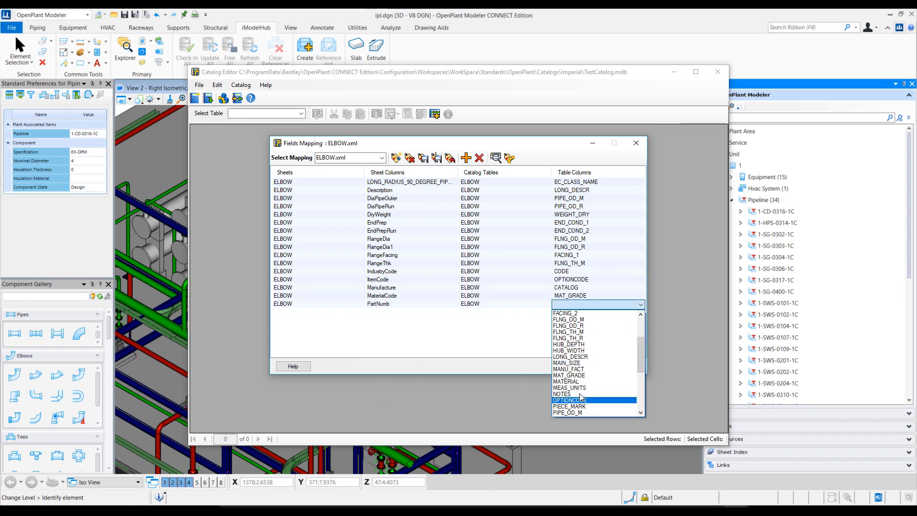
{"action": "left_click", "coordinate": [573, 411]}
{"action": "left_click", "coordinate": [640, 312]}
{"action": "left_click", "coordinate": [573, 416]}
{"action": "left_click", "coordinate": [640, 320]}
{"action": "left_click", "coordinate": [573, 425]}
{"action": "left_click", "coordinate": [640, 328]}
{"action": "left_click", "coordinate": [573, 430]}
{"action": "left_click", "coordinate": [399, 406]}
{"action": "left_click", "coordinate": [640, 336]}
{"action": "left_click", "coordinate": [573, 420]}
{"action": "left_click", "coordinate": [465, 158]}
{"action": "left_click", "coordinate": [396, 424]}
{"action": "left_click", "coordinate": [640, 345]}
{"action": "left_click", "coordinate": [573, 419]}
{"action": "left_click", "coordinate": [465, 157]}
{"action": "left_click", "coordinate": [573, 430]}
- Map SocketDepth/SocketDepthRun→SKT_DPTH_M/R, THD_ENG_R, ThicknessSchedule→SCHEDULE, ThicknessWall→WALL_THICKNESS_1, ThreadsLength→THD_ENG_M; save ELBOW.xml
{"action": "left_click", "coordinate": [466, 158]}
{"action": "left_click", "coordinate": [397, 420]}
{"action": "left_click", "coordinate": [640, 353]}
{"action": "left_click", "coordinate": [573, 430]}
{"action": "left_click", "coordinate": [466, 158]}
{"action": "left_click", "coordinate": [397, 420]}
{"action": "left_click", "coordinate": [633, 352]}
{"action": "left_click", "coordinate": [633, 353]}
{"action": "left_click", "coordinate": [573, 458]}
{"action": "left_click", "coordinate": [465, 158]}
{"action": "left_click", "coordinate": [396, 420]}
{"action": "left_click", "coordinate": [632, 352]}
{"action": "left_click", "coordinate": [573, 430]}
{"action": "left_click", "coordinate": [465, 158]}
{"action": "left_click", "coordinate": [397, 430]}
{"action": "left_click", "coordinate": [632, 352]}
{"action": "left_click", "coordinate": [466, 157]}
{"action": "left_click", "coordinate": [396, 421]}
{"action": "left_click", "coordinate": [633, 352]}
{"action": "left_click", "coordinate": [576, 382]}
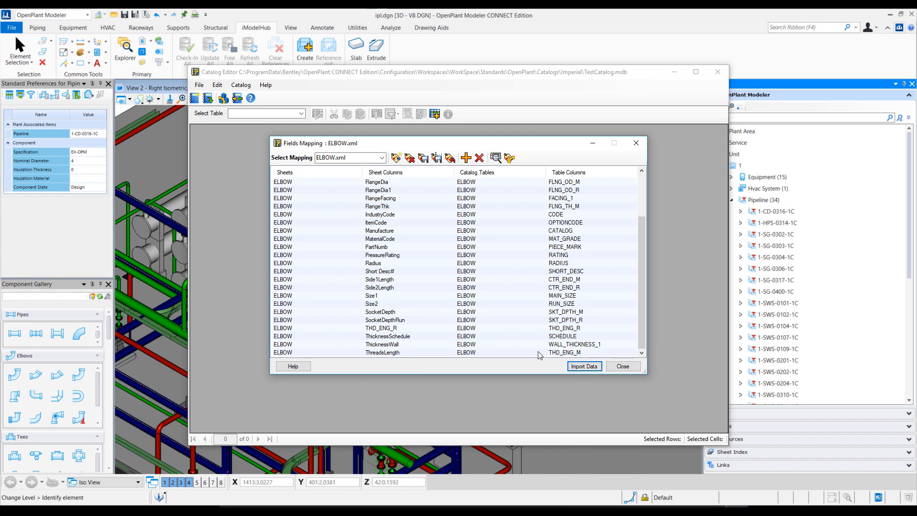
{"action": "left_click", "coordinate": [426, 161]}
{"action": "left_click", "coordinate": [496, 158]}
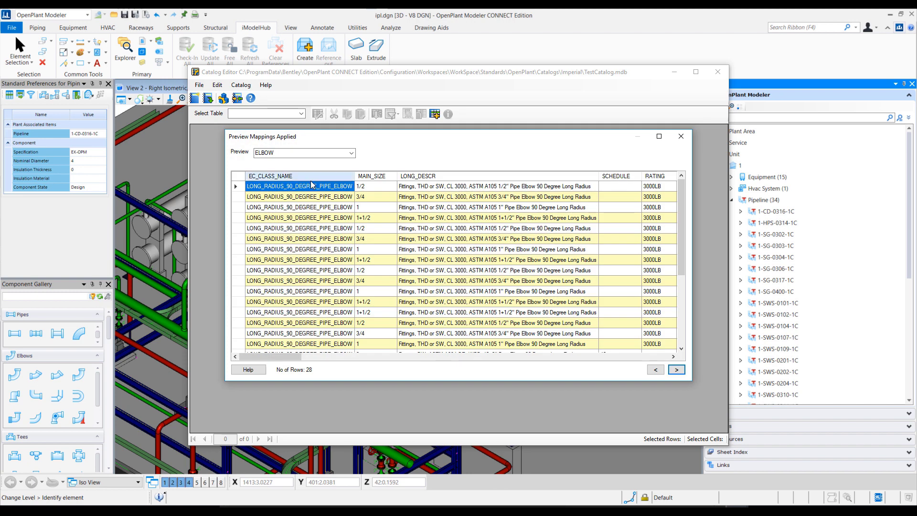
{"action": "left_click_drag", "start_coordinate": [282, 356], "coordinate": [695, 149]}
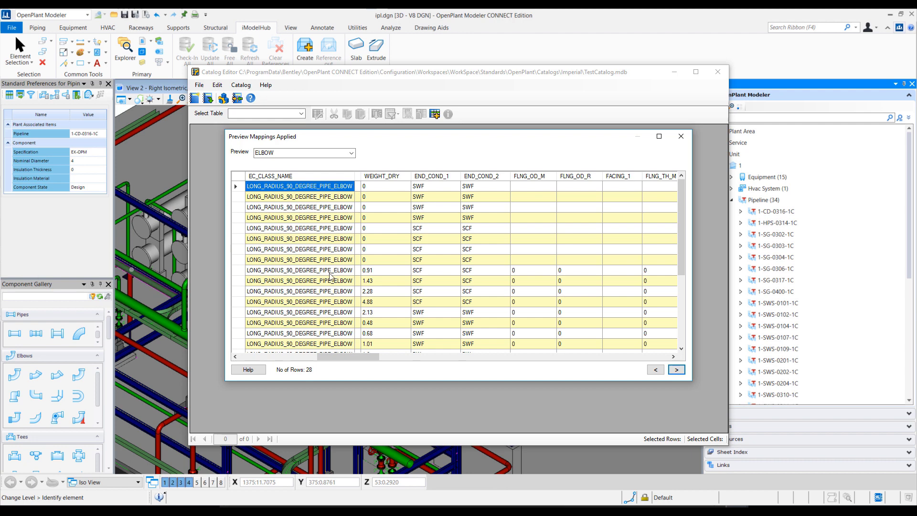
{"action": "left_click", "coordinate": [675, 370]}
{"action": "left_click", "coordinate": [679, 138]}
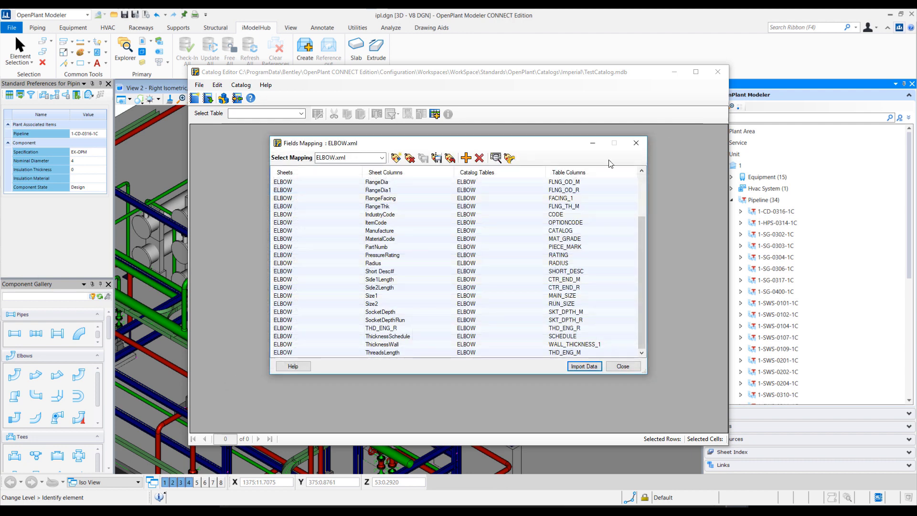
- Import the ELBOW sheet with ELBOW.xml, then select the PIPE.xml mapping
{"action": "left_click", "coordinate": [577, 366]}
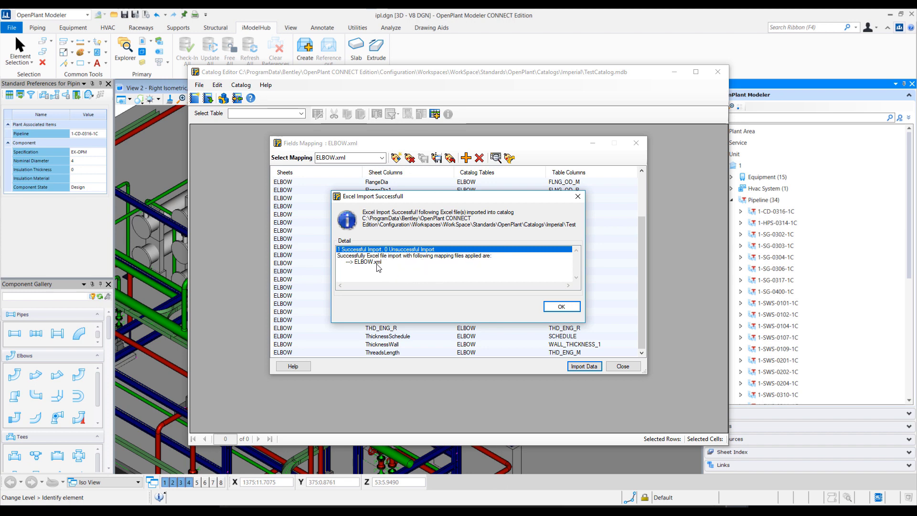
{"action": "left_click", "coordinate": [561, 307]}
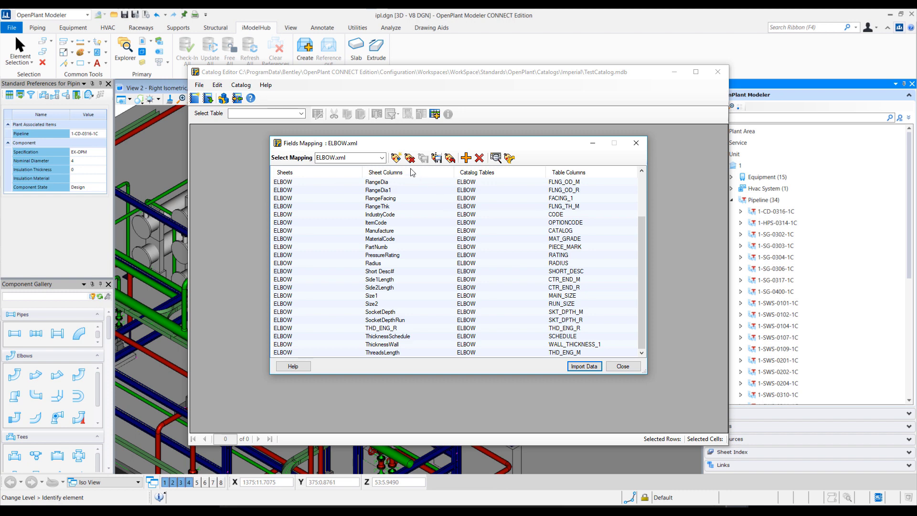
{"action": "left_click", "coordinate": [356, 159]}
{"action": "left_click", "coordinate": [332, 175]}
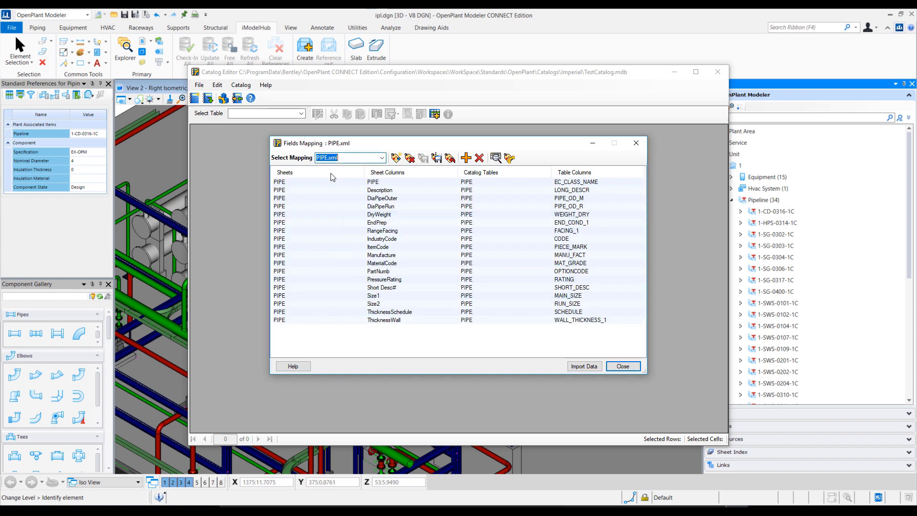
- Import the PIPE sheet, then close the Fields Mapping and Edit Schema windows
{"action": "left_click", "coordinate": [584, 367]}
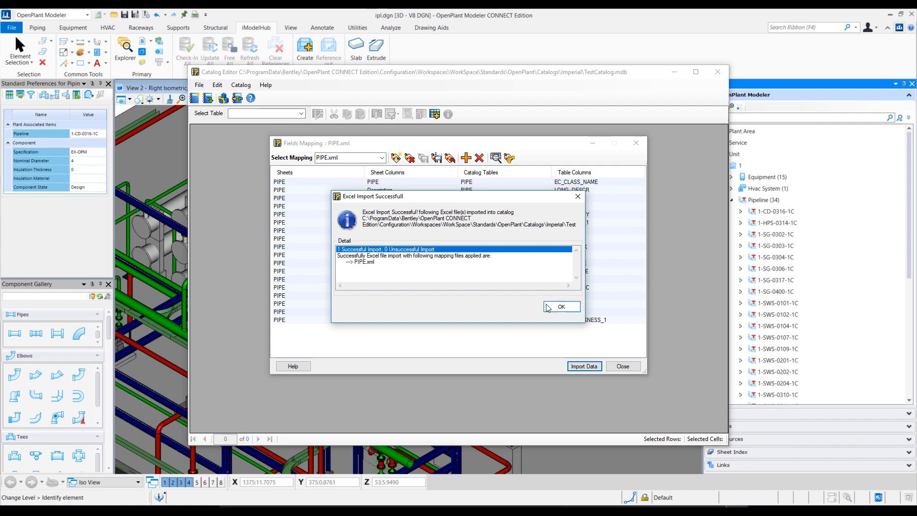
{"action": "left_click", "coordinate": [561, 307]}
{"action": "left_click", "coordinate": [626, 367]}
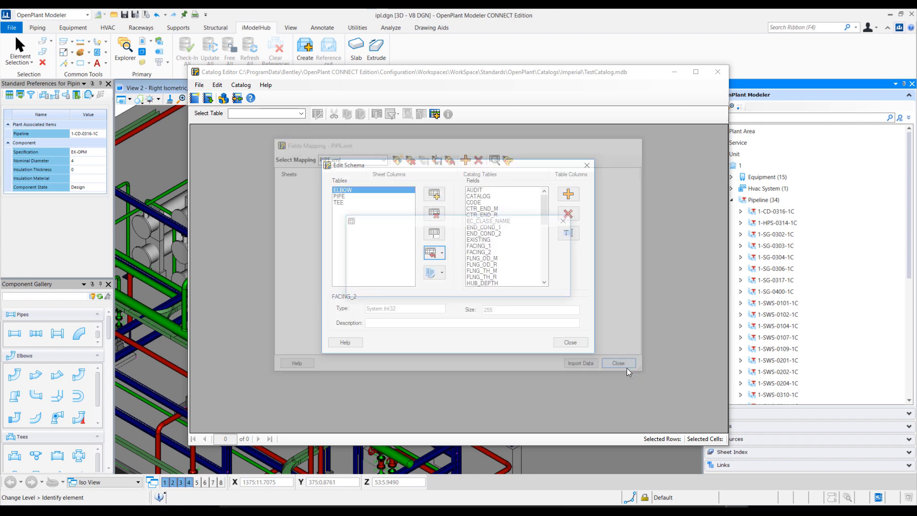
{"action": "left_click", "coordinate": [580, 347]}
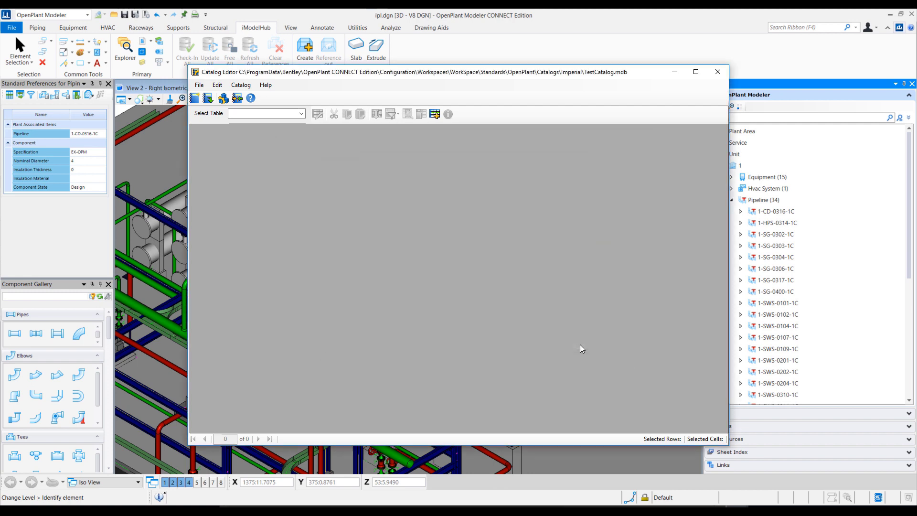
- View the PIPE table, then the ELBOW table, checking the 3" elbow's outer diameter
{"action": "left_click", "coordinate": [300, 113]}
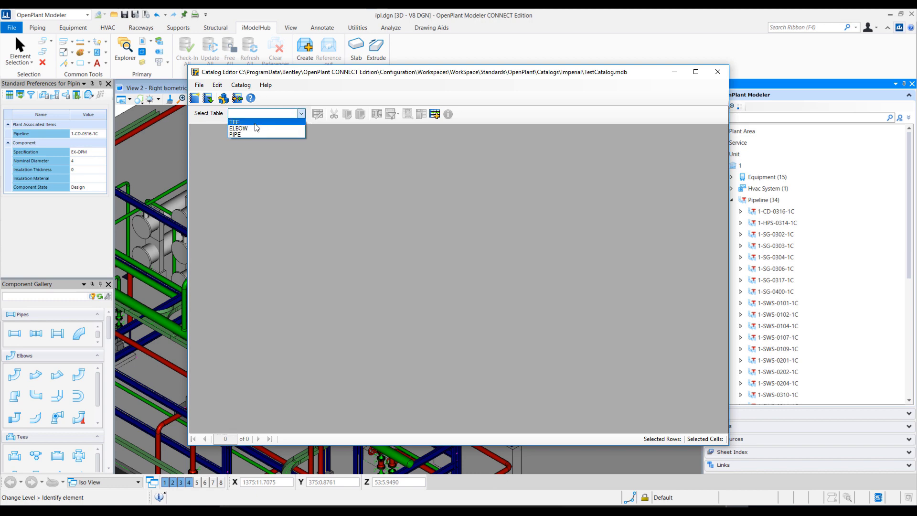
{"action": "left_click", "coordinate": [249, 134]}
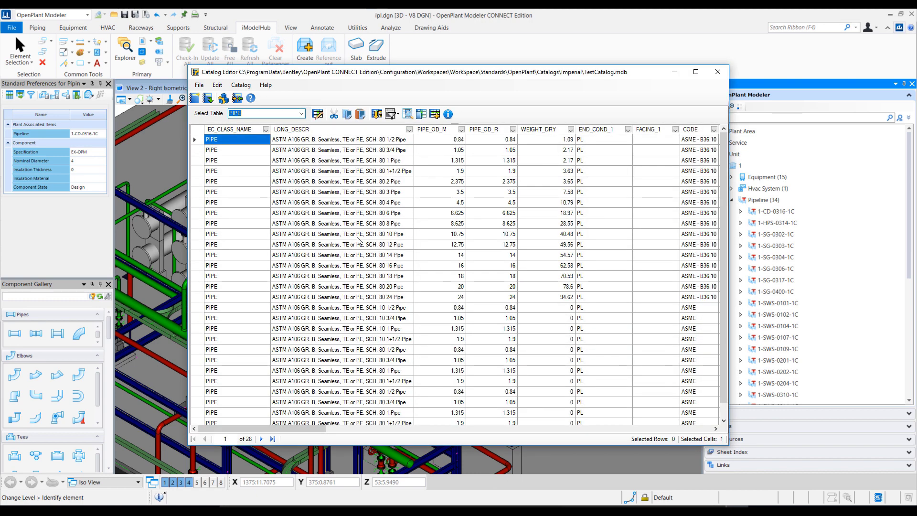
{"action": "left_click_drag", "start_coordinate": [380, 428], "coordinate": [295, 434]}
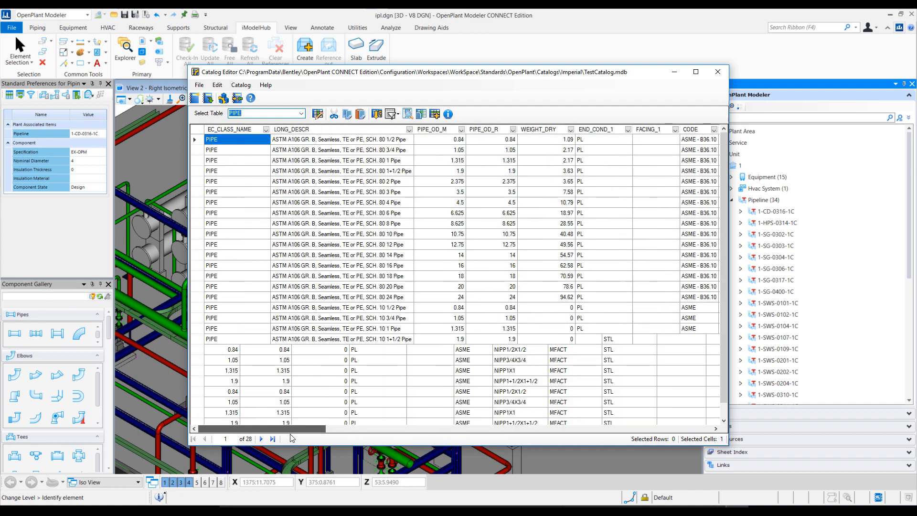
{"action": "left_click", "coordinate": [301, 113]}
{"action": "left_click", "coordinate": [253, 129]}
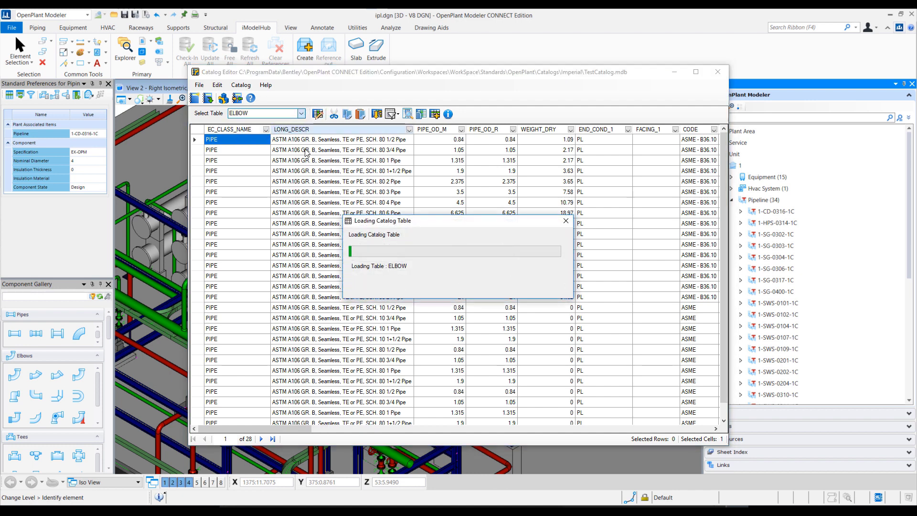
{"action": "left_click", "coordinate": [520, 318]}
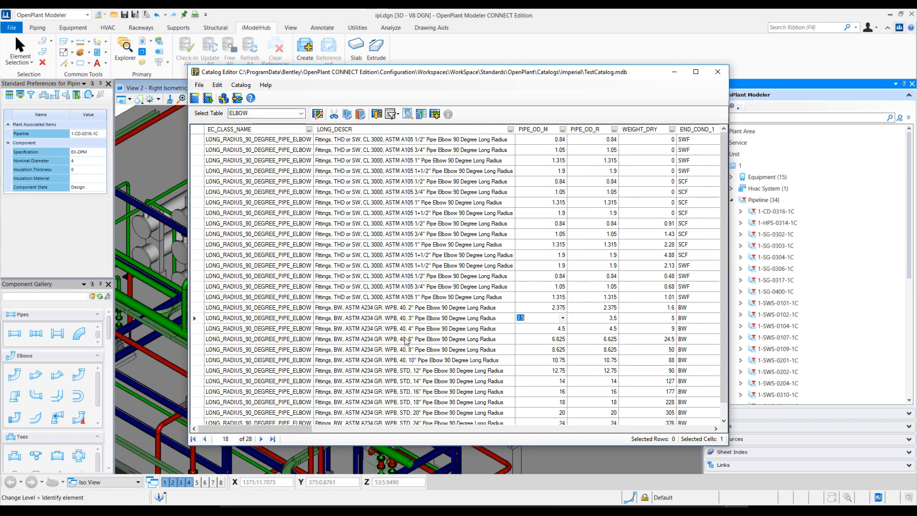
- Confirm the TEE table is empty, then return to the PIPE table
{"action": "left_click", "coordinate": [301, 113]}
{"action": "left_click", "coordinate": [287, 122]}
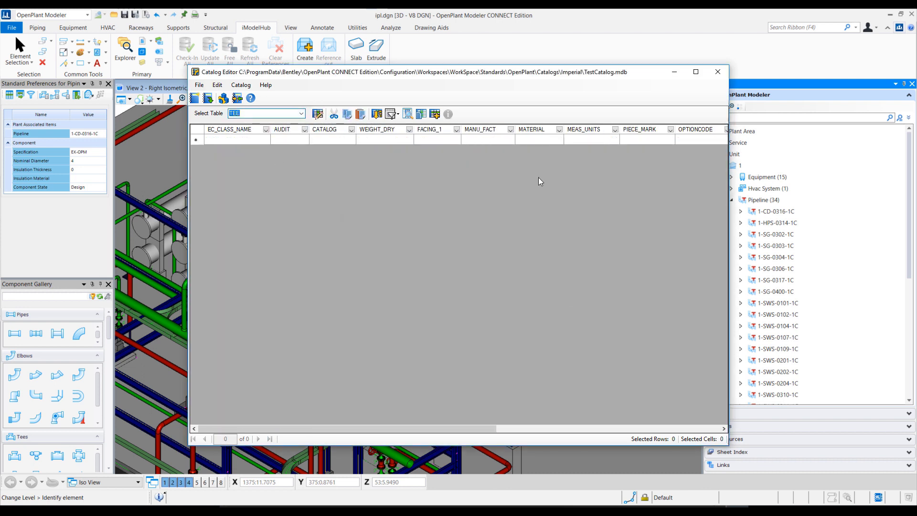
{"action": "left_click", "coordinate": [301, 113]}
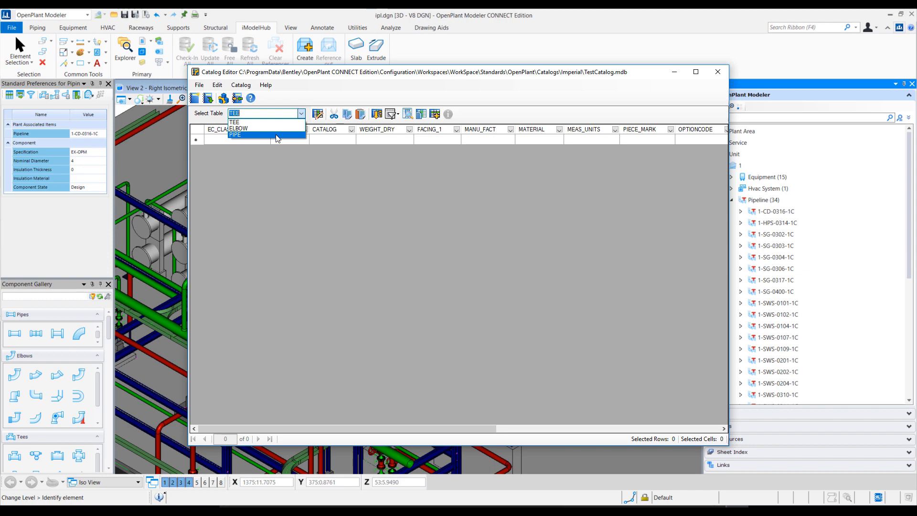
{"action": "left_click", "coordinate": [291, 135]}
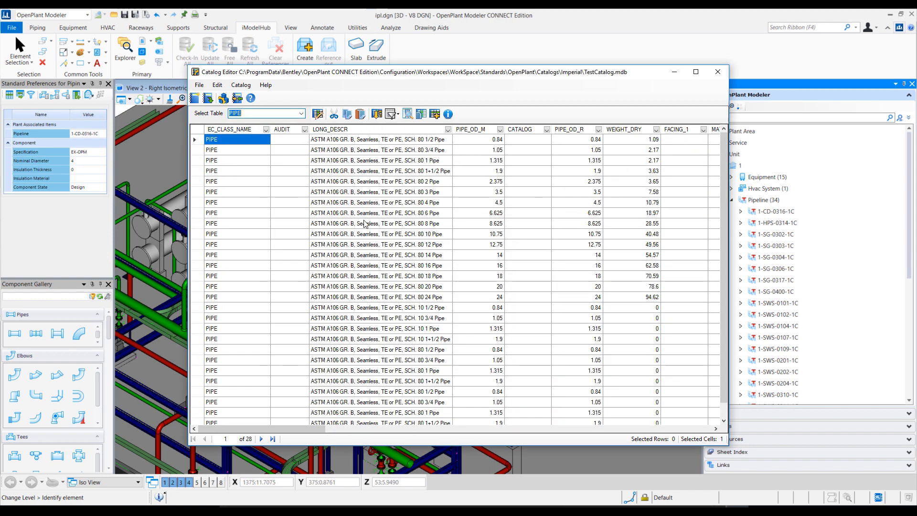
{"action": "left_click", "coordinate": [241, 85]}
- Import the sheets of PIPE.xlsx through Import from Excel
{"action": "left_click", "coordinate": [217, 85]}
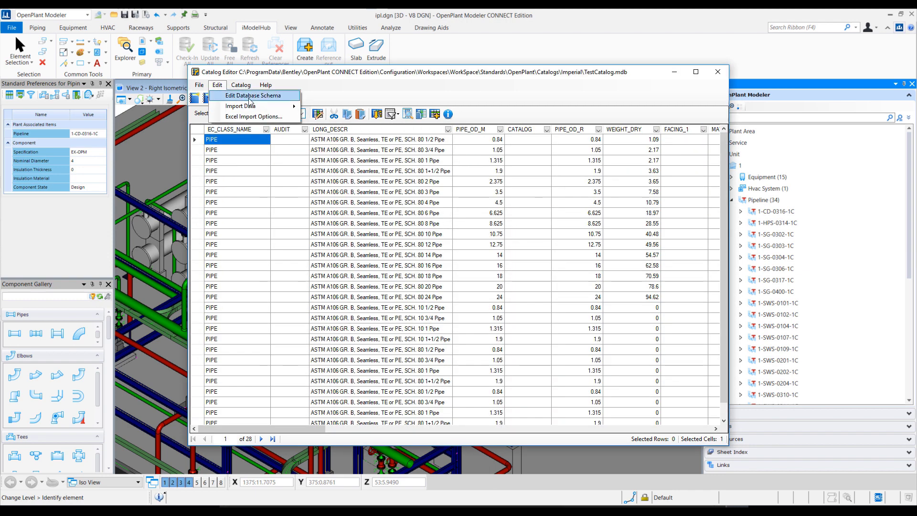
{"action": "mouse_move", "coordinate": [266, 107]}
{"action": "left_click", "coordinate": [369, 118]}
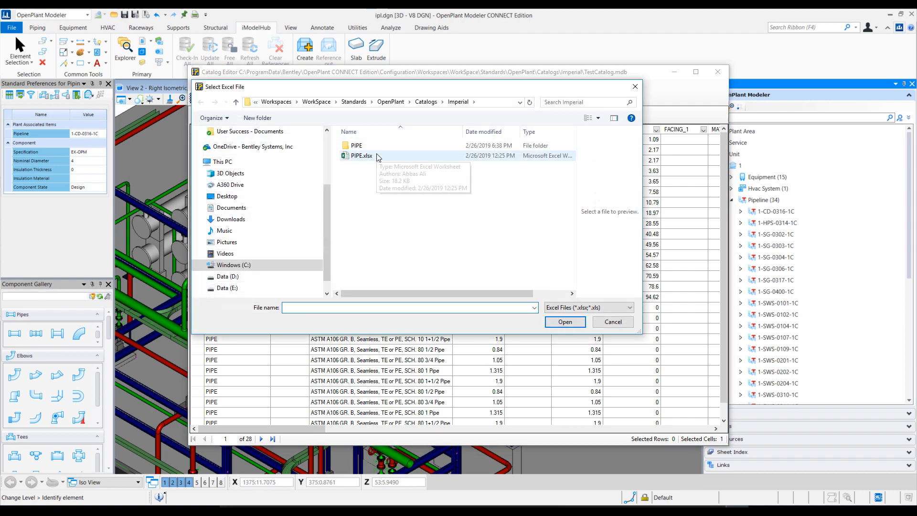
{"action": "left_click", "coordinate": [378, 156]}
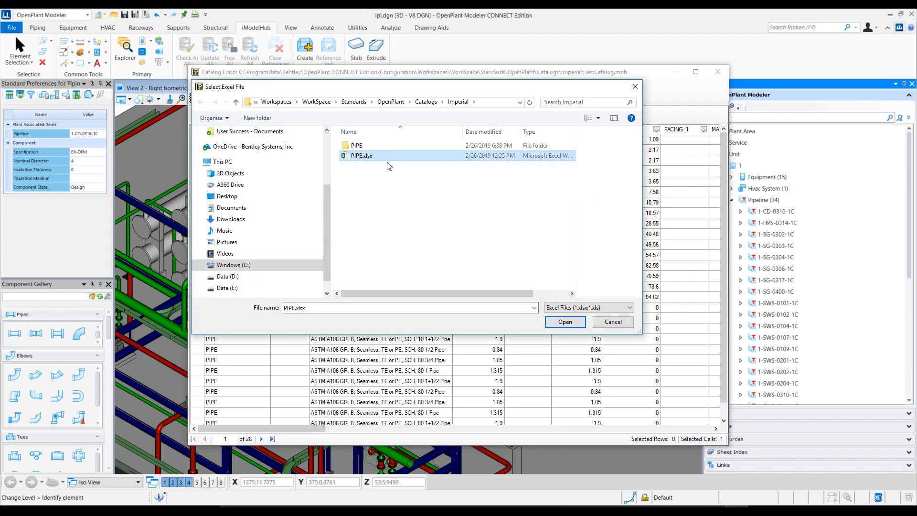
{"action": "left_click", "coordinate": [564, 322]}
{"action": "left_click", "coordinate": [505, 329]}
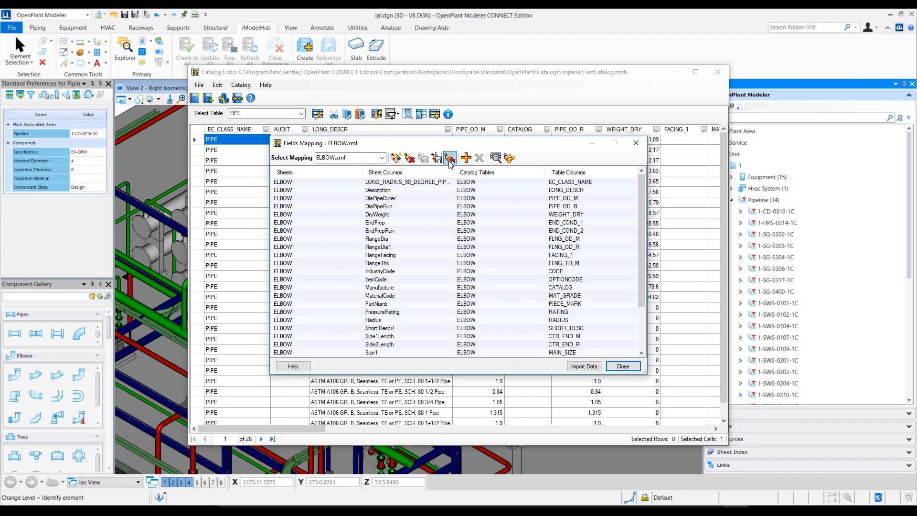
- Start a new mapping for the TEE worksheet, then cancel it
{"action": "left_click", "coordinate": [395, 158]}
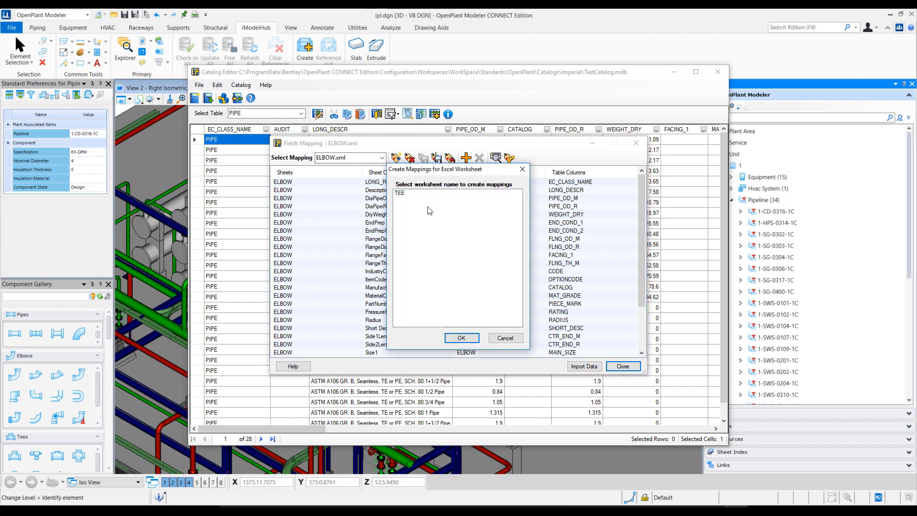
{"action": "left_click", "coordinate": [400, 193]}
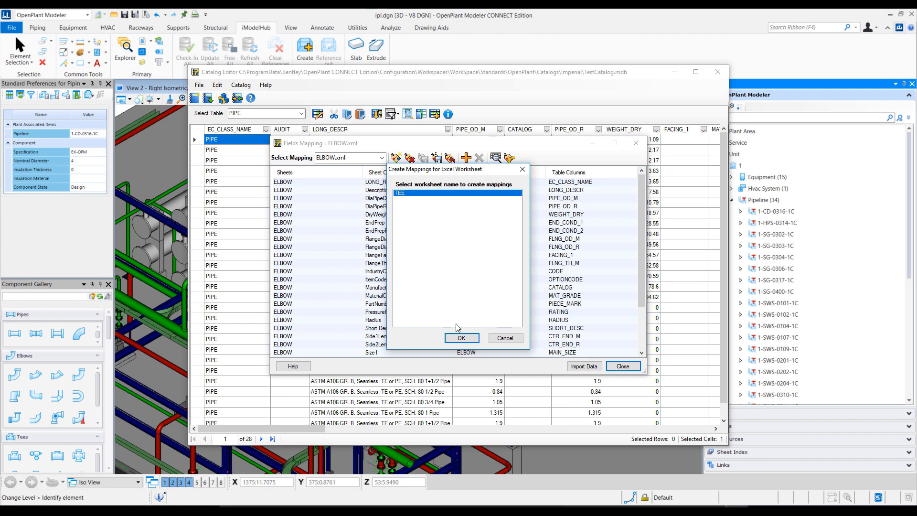
{"action": "left_click", "coordinate": [505, 338]}
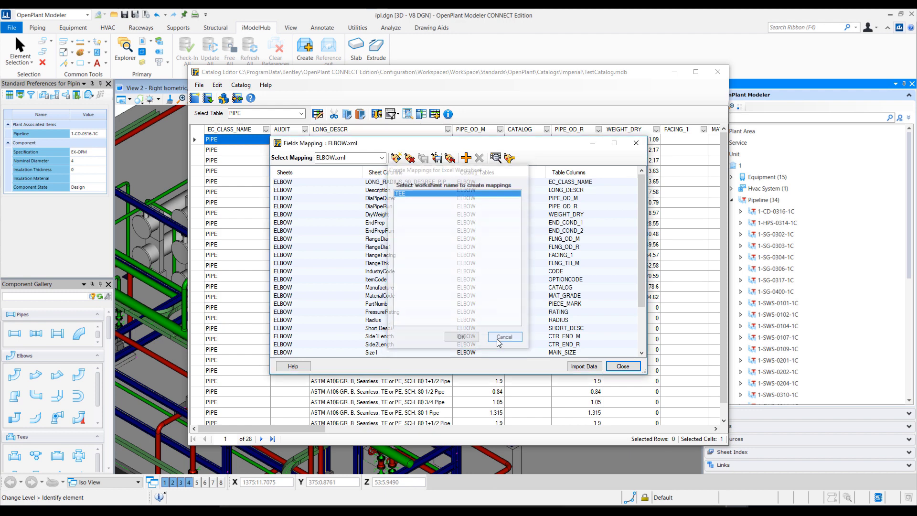
- Save the current field mappings under the file name TestMappings
{"action": "left_click", "coordinate": [436, 157]}
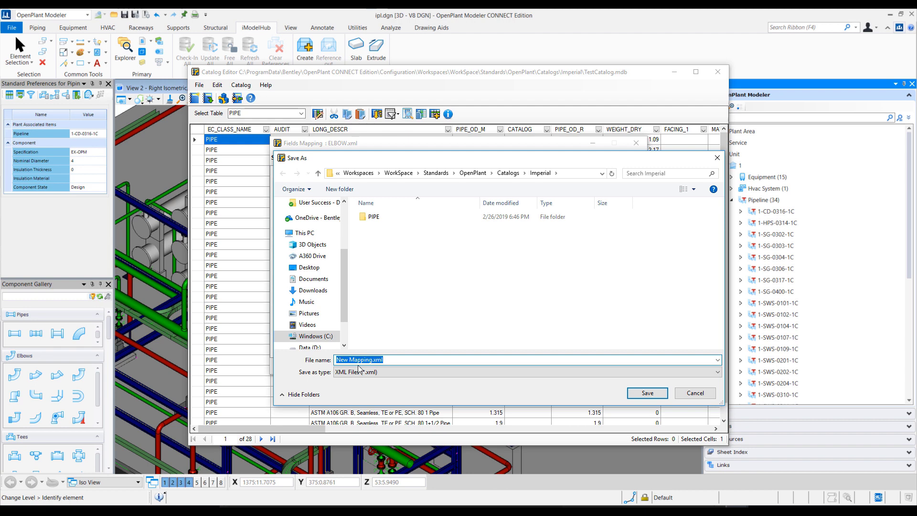
{"action": "type", "text": "Test"}
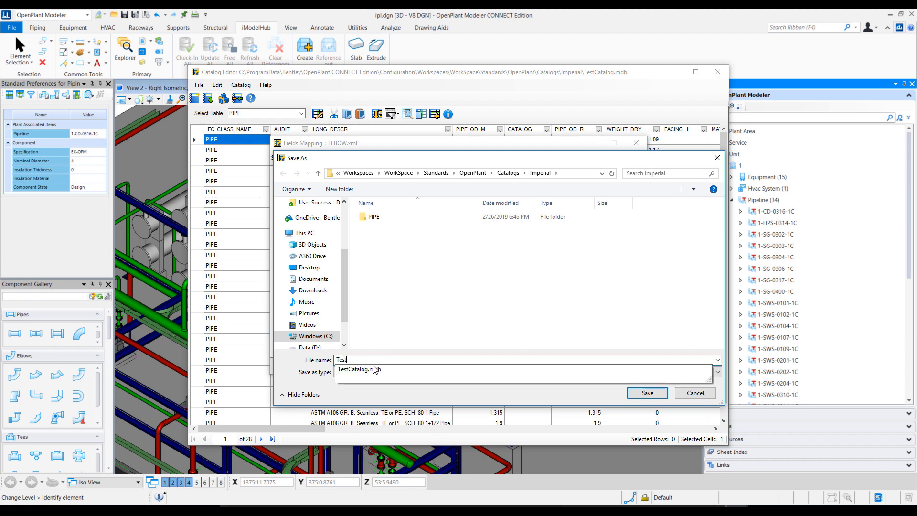
{"action": "type", "text": "Mappings"}
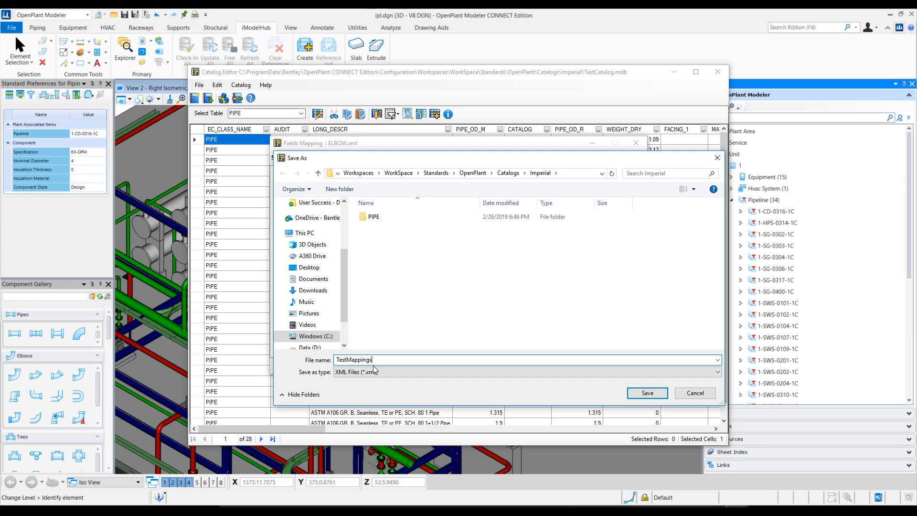
{"action": "key", "text": "Return"}
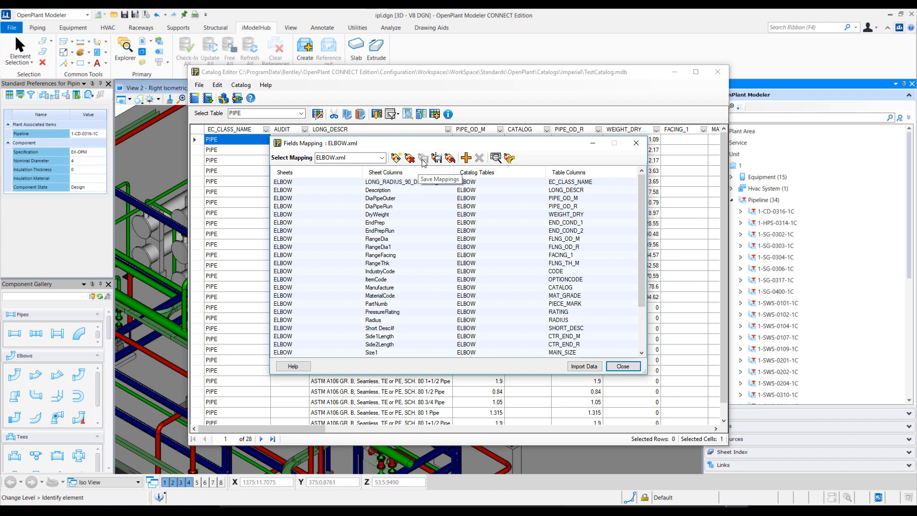
- Accept Fields Mapping Settings unchanged, cancel Load Existing Mappings, and close the Fields Mapping window
{"action": "left_click", "coordinate": [509, 158]}
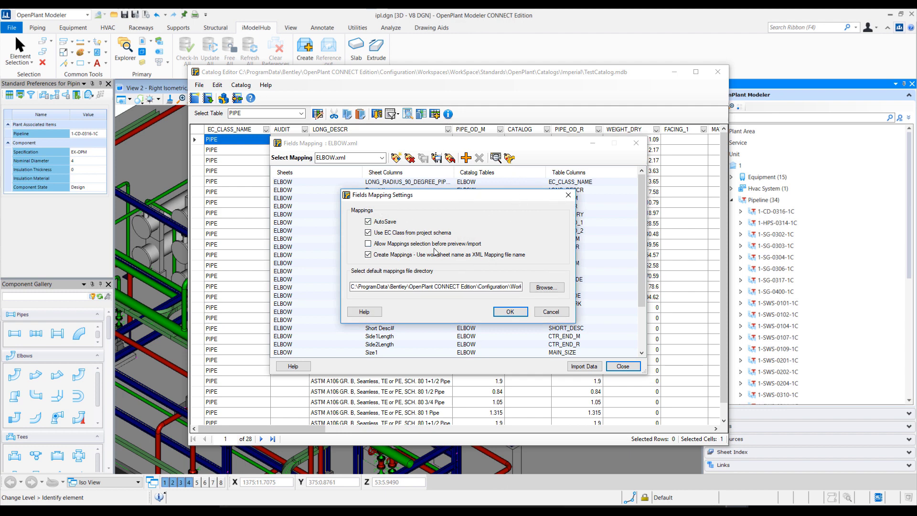
{"action": "left_click", "coordinate": [511, 313]}
{"action": "left_click", "coordinate": [450, 158]}
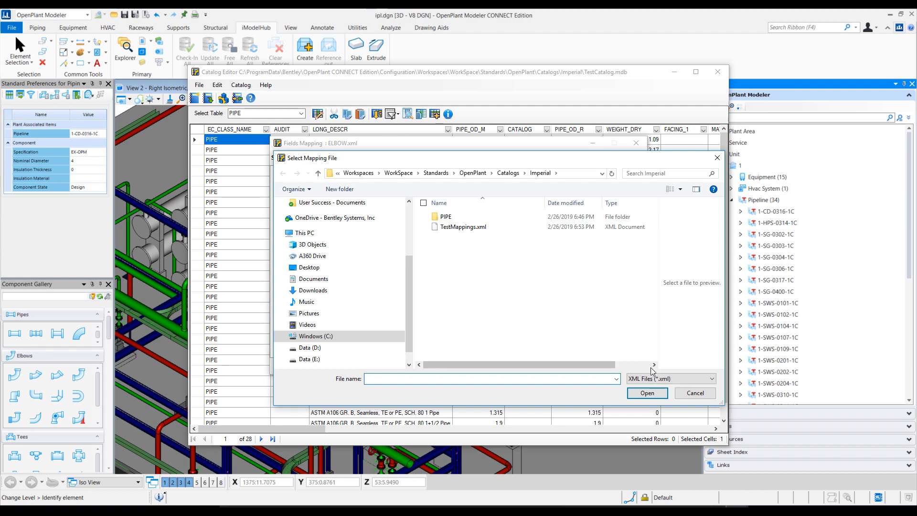
{"action": "left_click", "coordinate": [693, 394]}
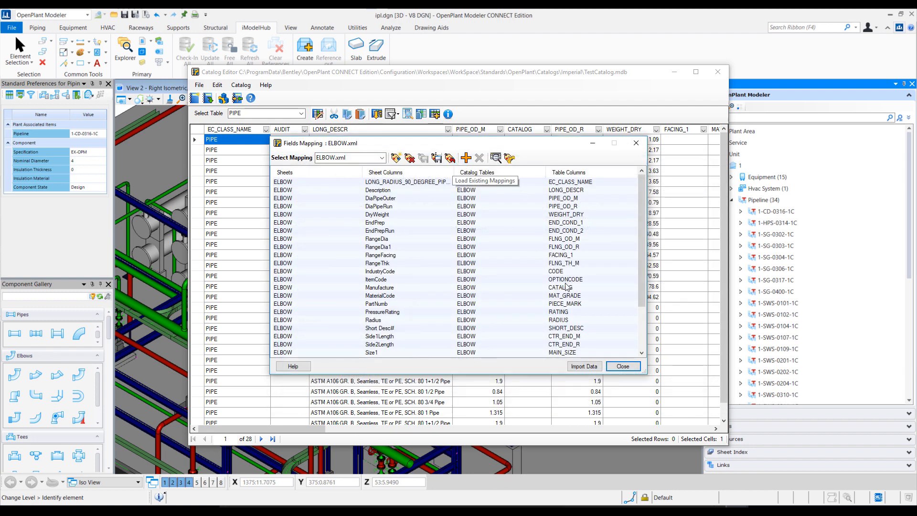
{"action": "left_click", "coordinate": [619, 367]}
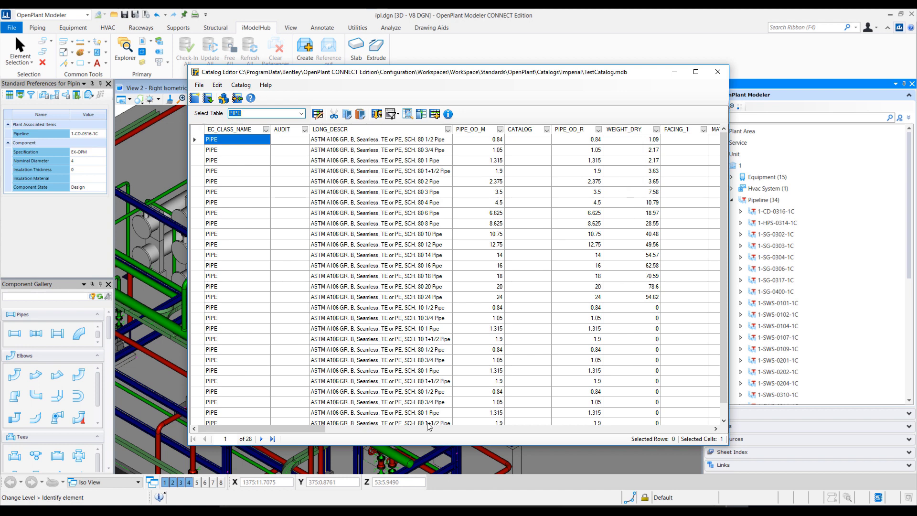